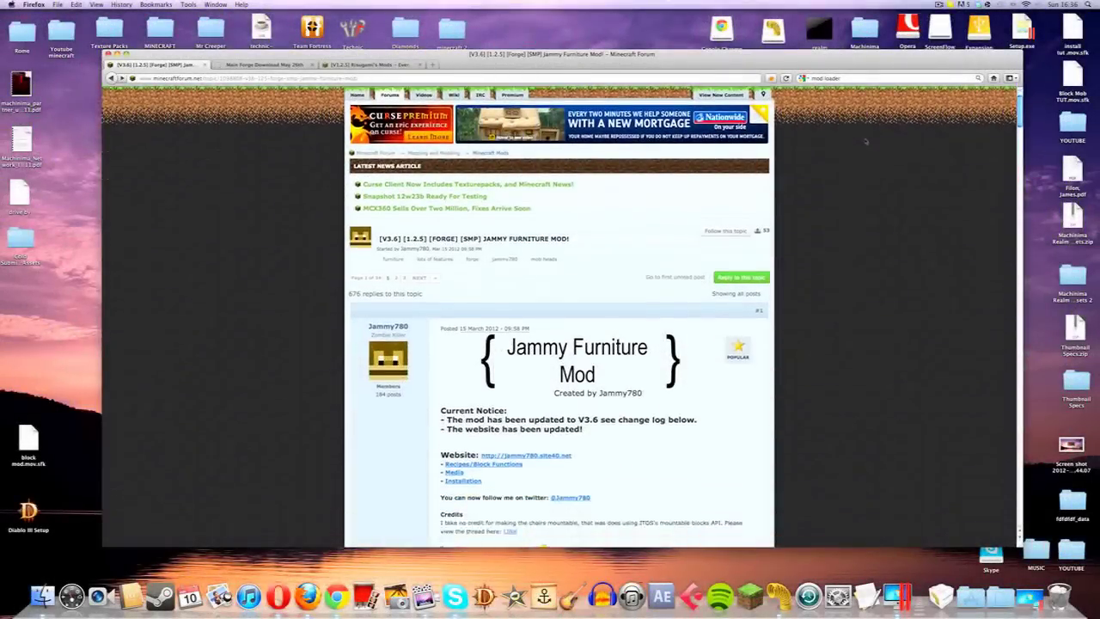
Review the Jammy Furniture Mod thread, including the 1.2.5 (V3.6) client download and its requirements.
scroll(866, 141, "down", 3)
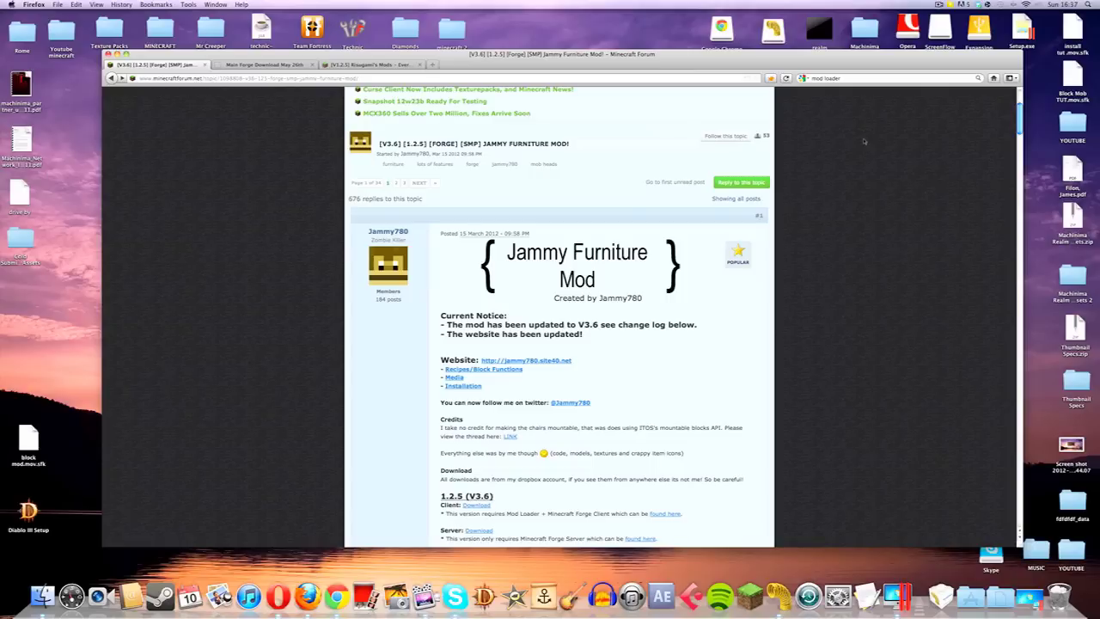
scroll(865, 140, "down", 2)
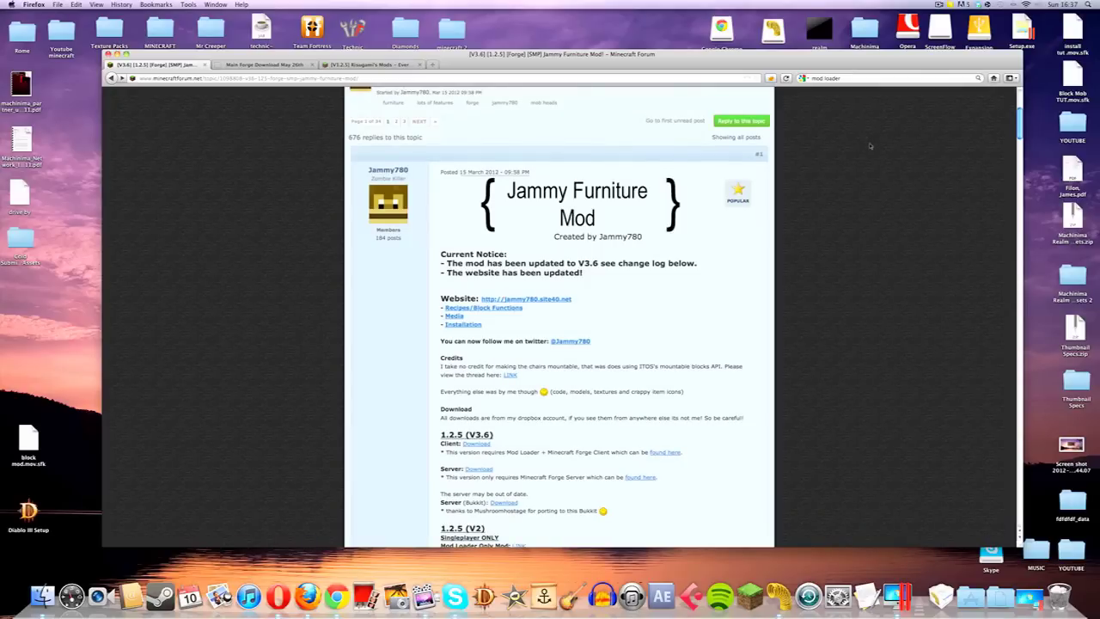
scroll(870, 146, "down", 1)
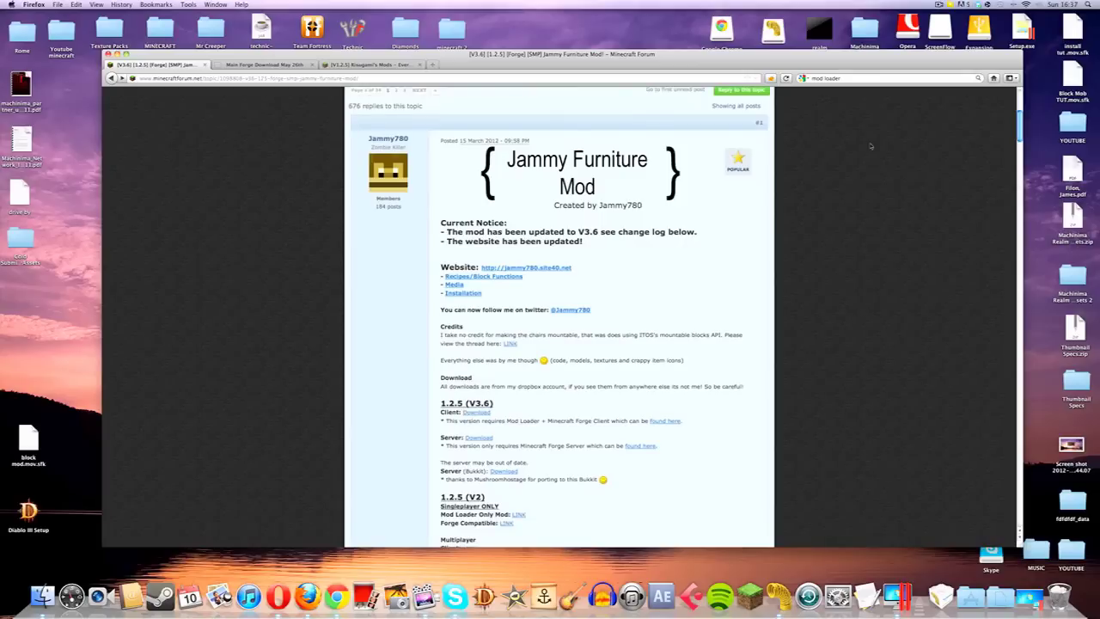
scroll(870, 146, "down", 1)
scroll(870, 146, "up", 1)
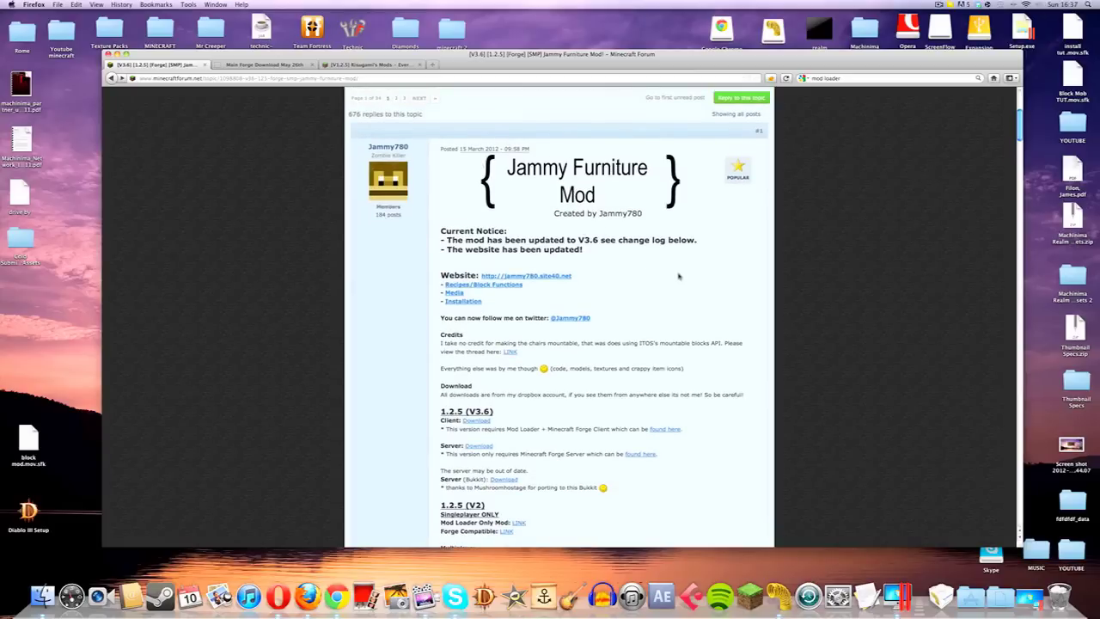
scroll(501, 352, "down", 3)
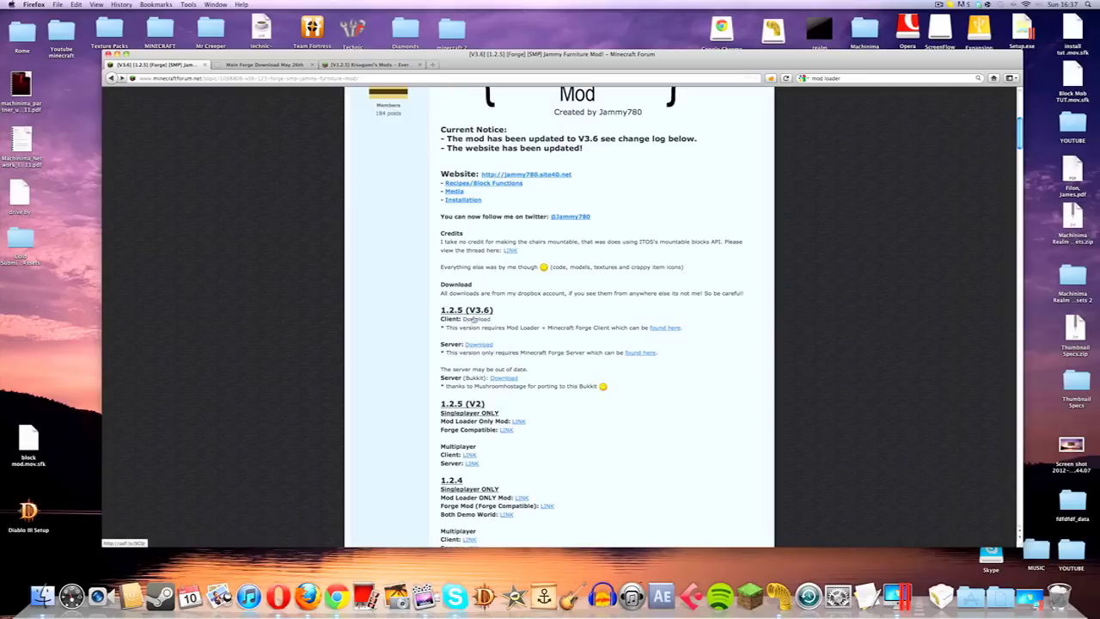
scroll(474, 319, "up", 3)
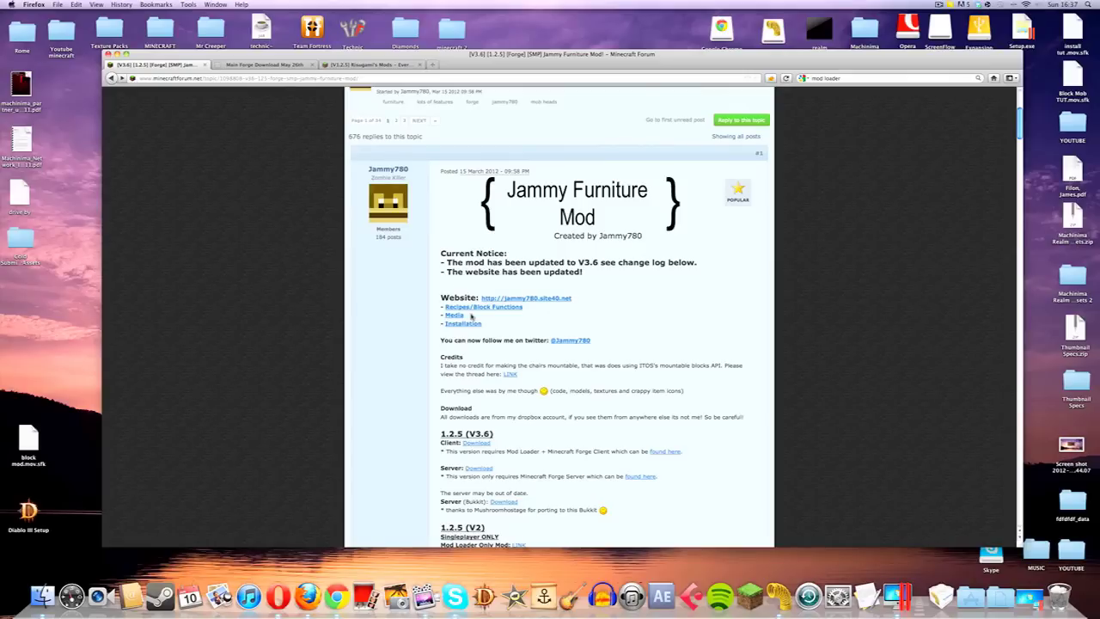
Look through the Risugami's Mods thread and find the ModLoader 1.2.5 download links.
left_click(364, 65)
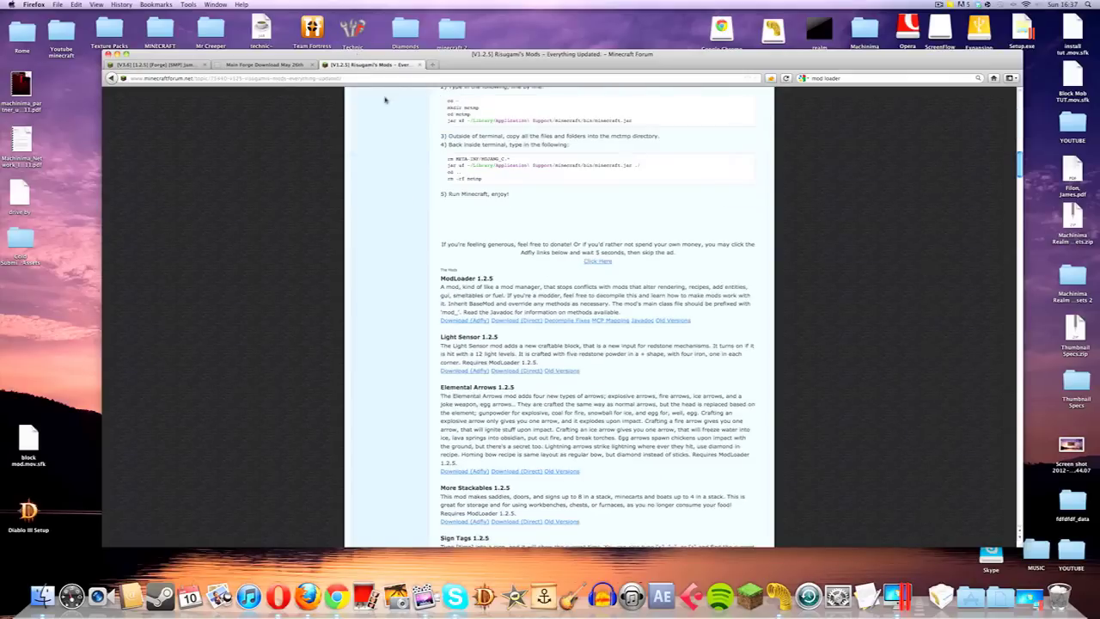
scroll(417, 139, "up", 15)
scroll(417, 139, "down", 3)
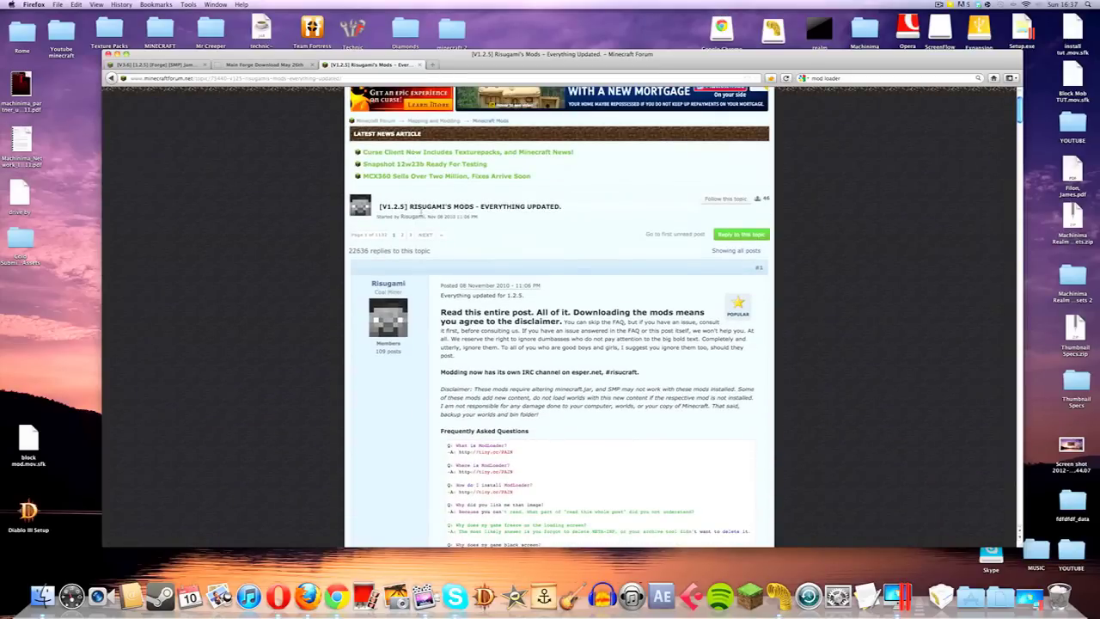
scroll(473, 247, "down", 3)
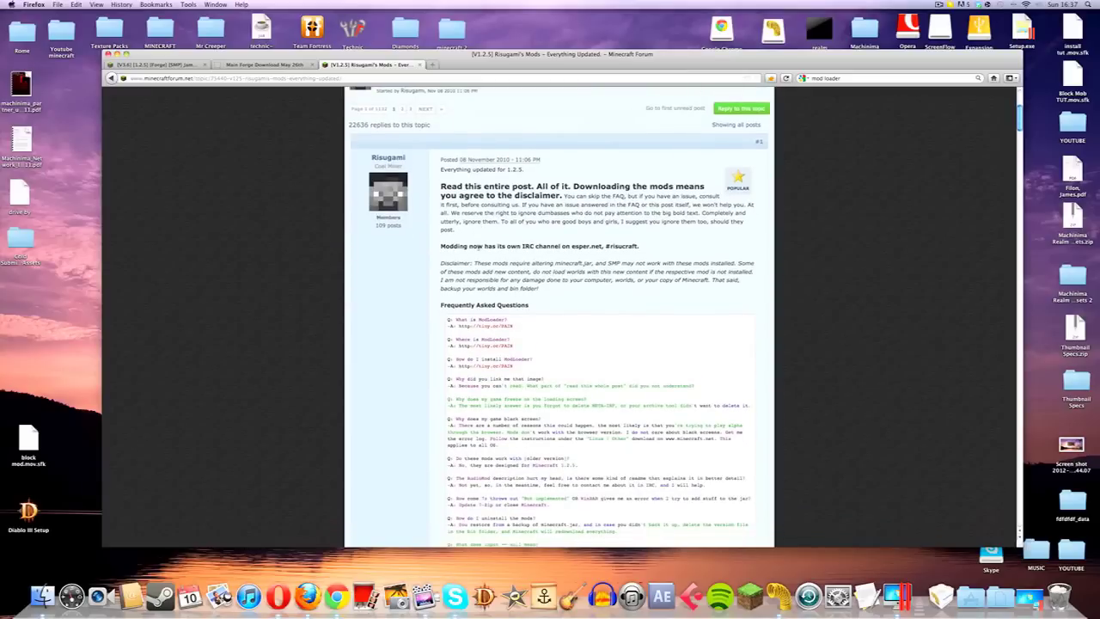
scroll(478, 247, "down", 12)
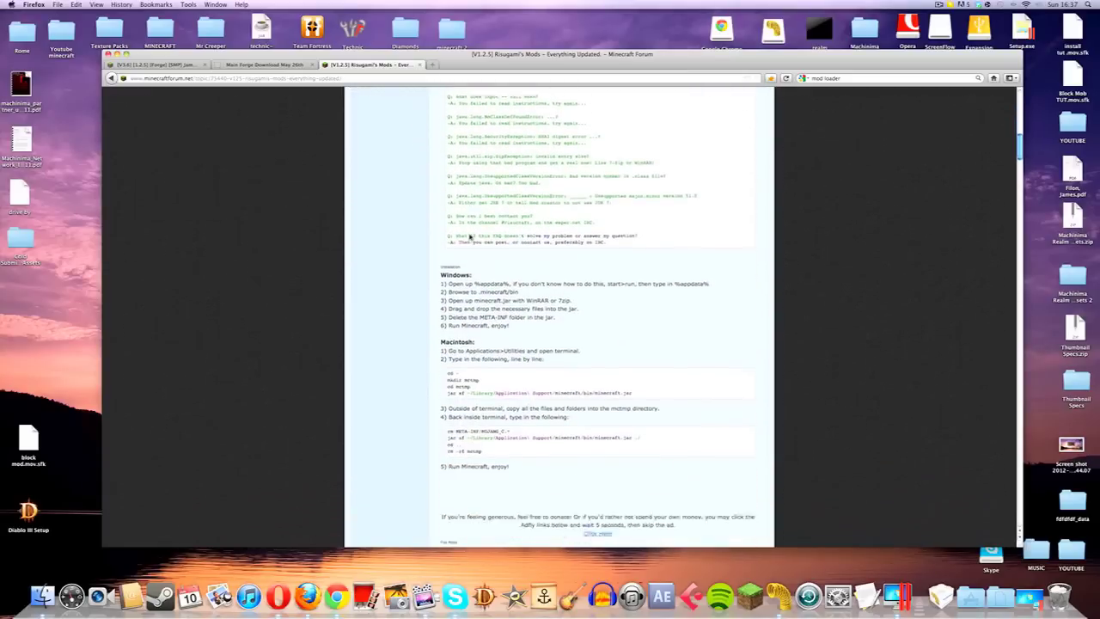
scroll(470, 235, "down", 8)
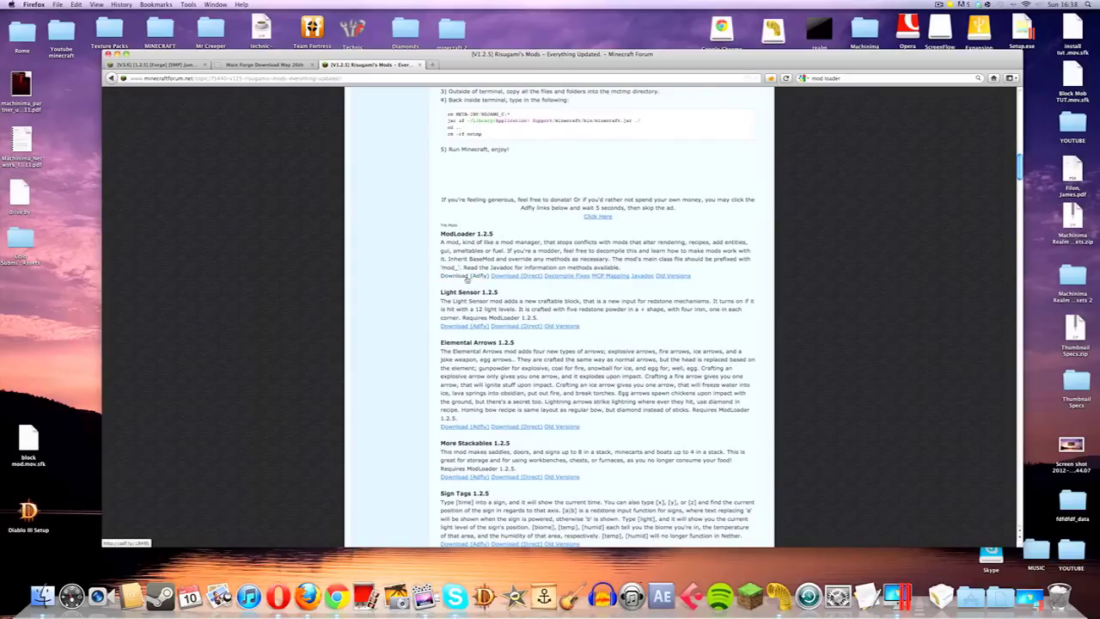
Check the Forge requirement in the Jammy Furniture Mod thread and view the Main Forge Download page.
left_click(187, 66)
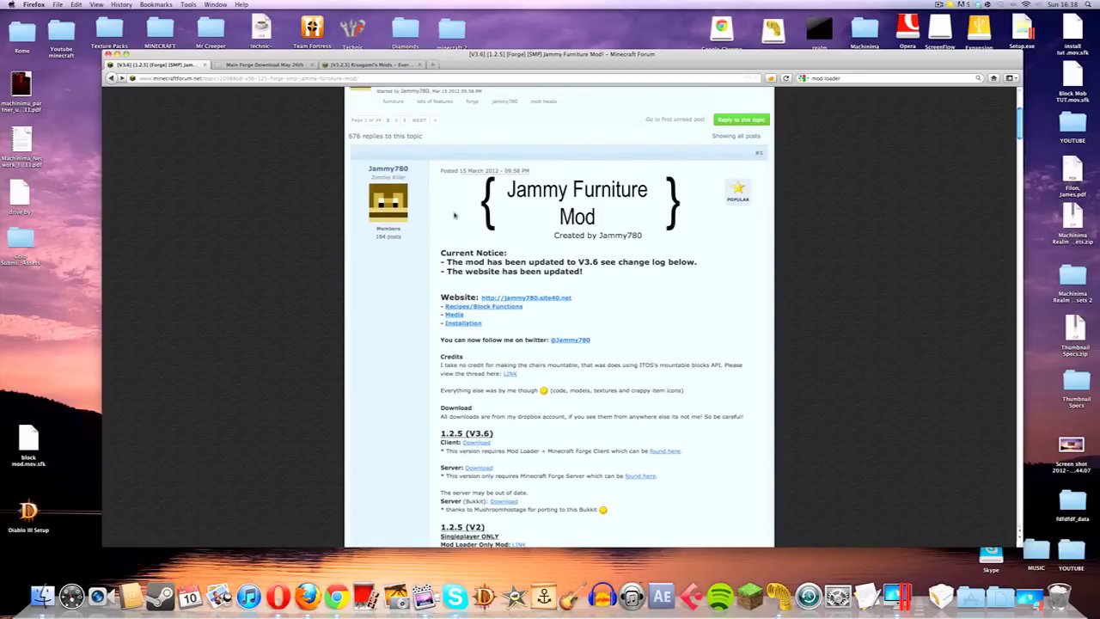
scroll(455, 216, "down", 1)
scroll(455, 216, "down", 5)
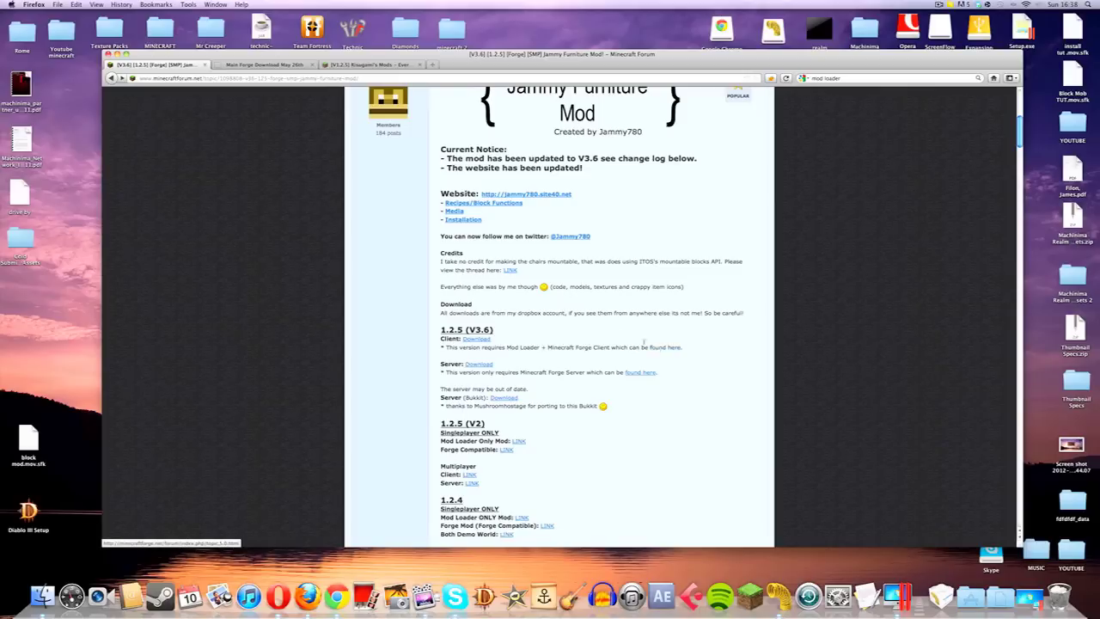
left_click(287, 66)
scroll(464, 215, "up", 2)
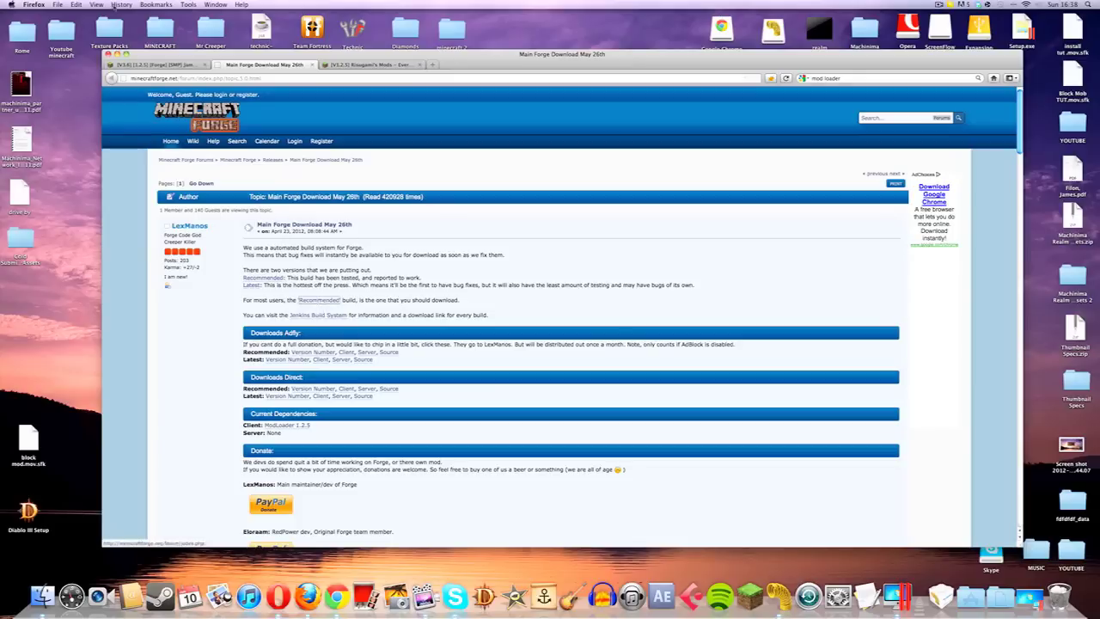
Minimize the browser and line up the Minecraft Forge folder, ModLoader folder and Jammy Furniture zip on the desktop.
left_click(118, 54)
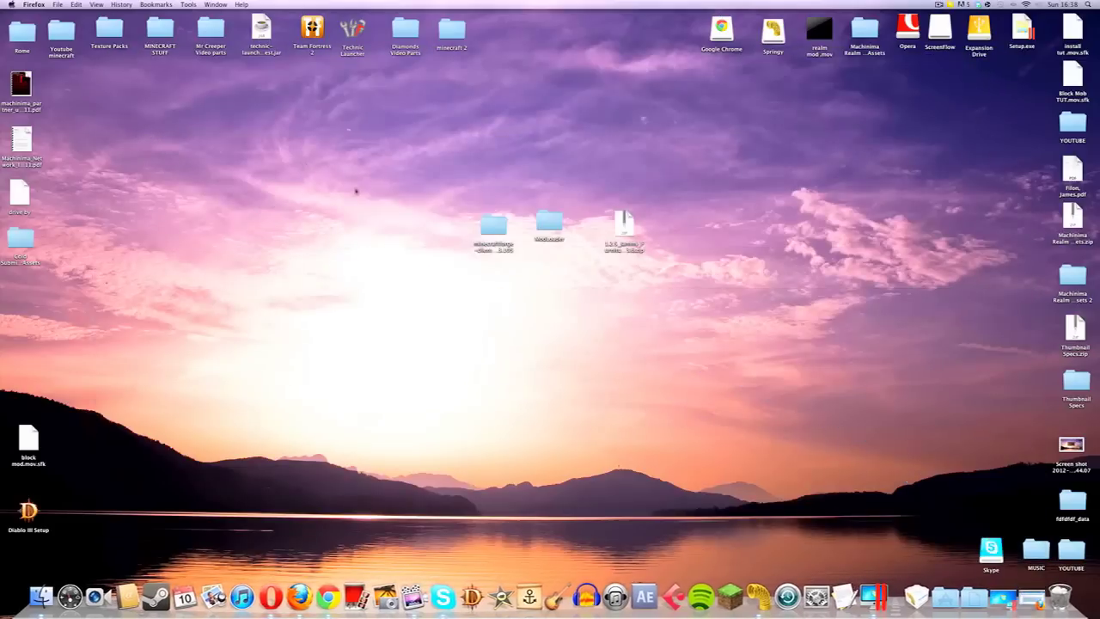
left_click(487, 227)
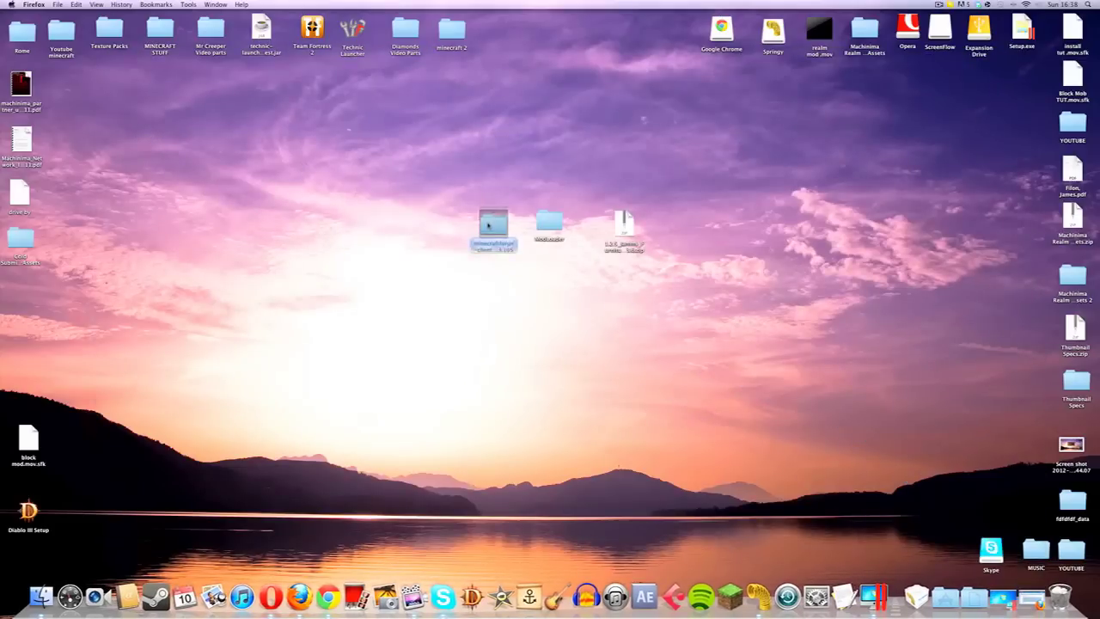
left_click(548, 223)
left_click(532, 273)
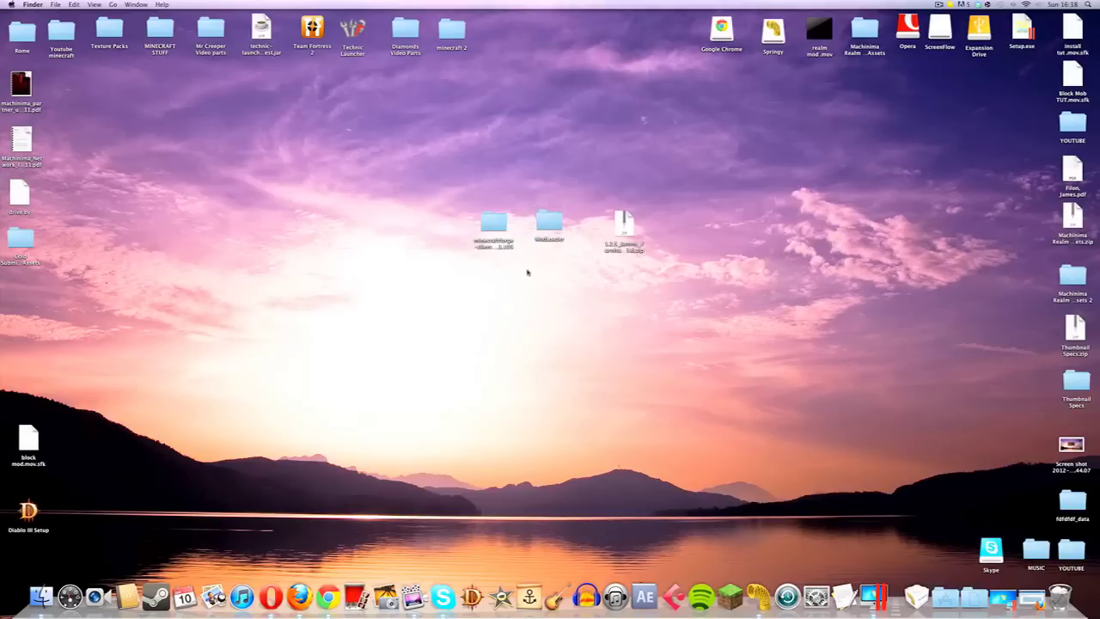
left_click_drag(504, 228, 507, 226)
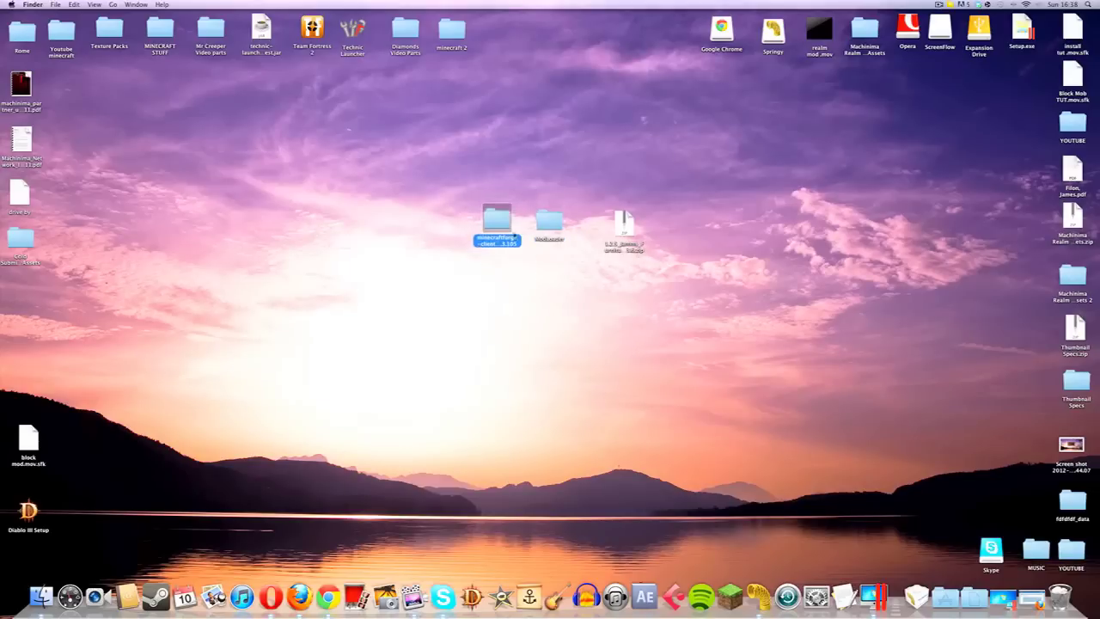
left_click(541, 271)
left_click_drag(620, 233, 605, 229)
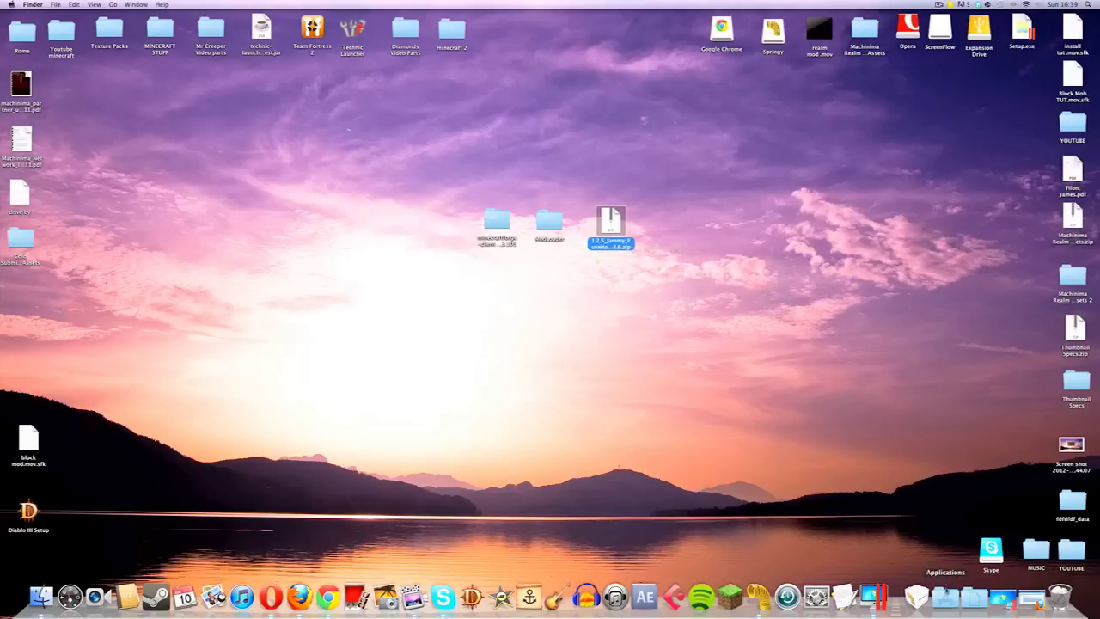
Open the minecraft folder inside the home folder's Library > Application Support in a Finder window.
left_click(944, 597)
left_click(1050, 532)
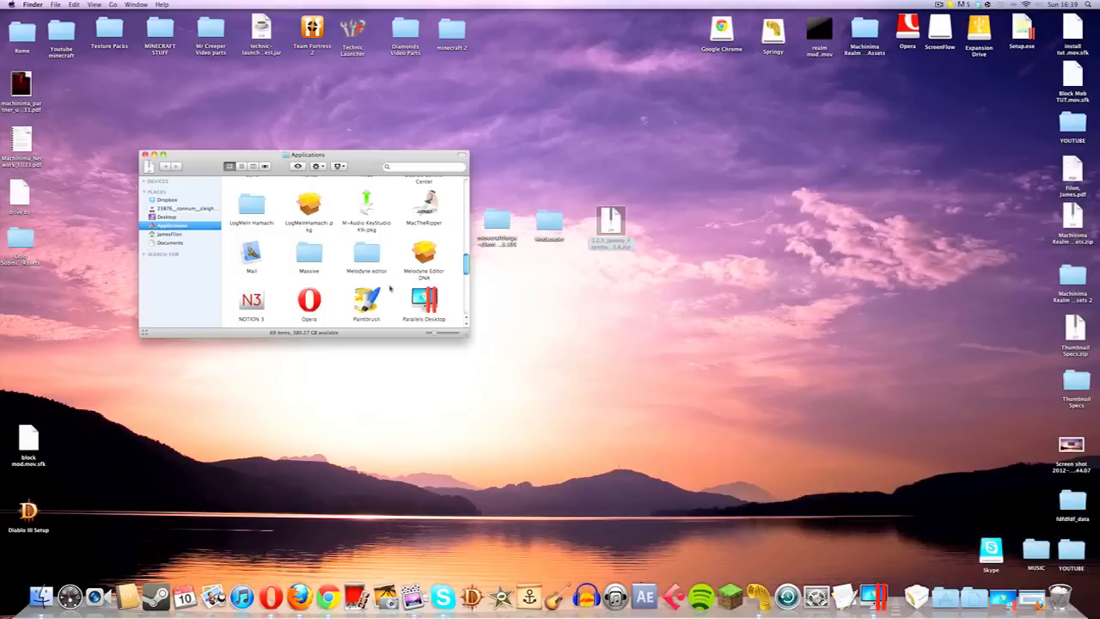
left_click(169, 234)
left_click_drag(206, 162, 431, 268)
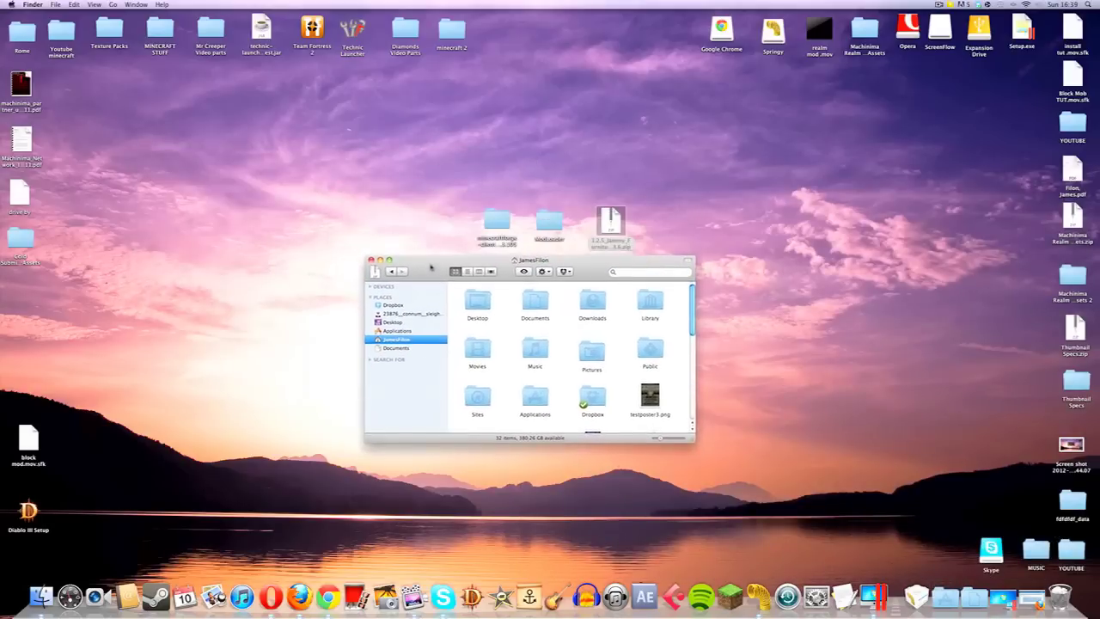
double_click(650, 301)
left_click(477, 301)
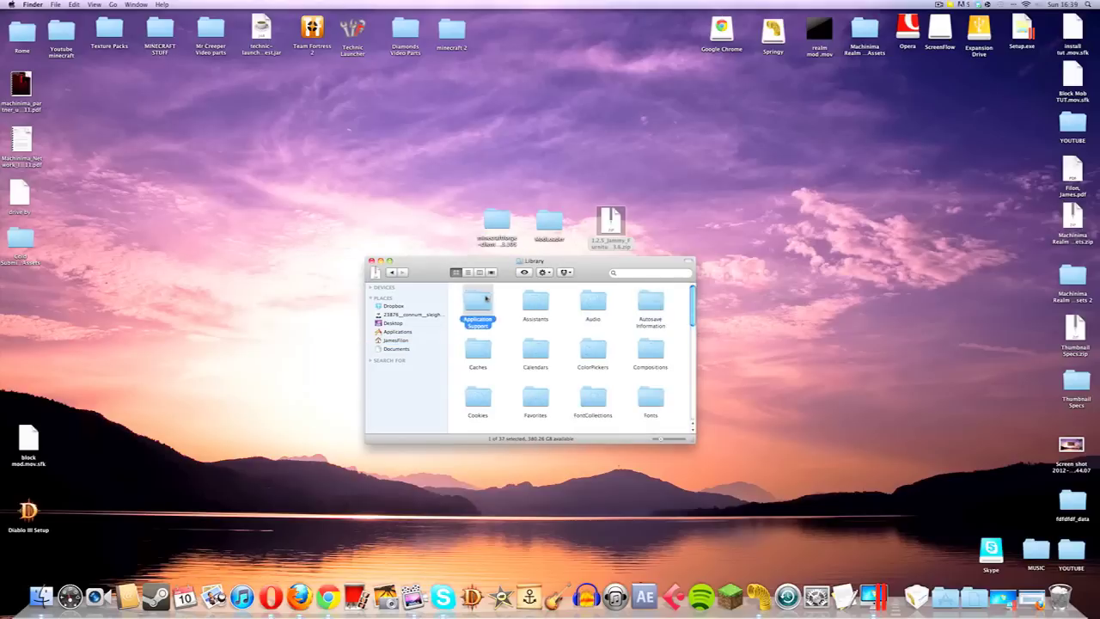
double_click(485, 297)
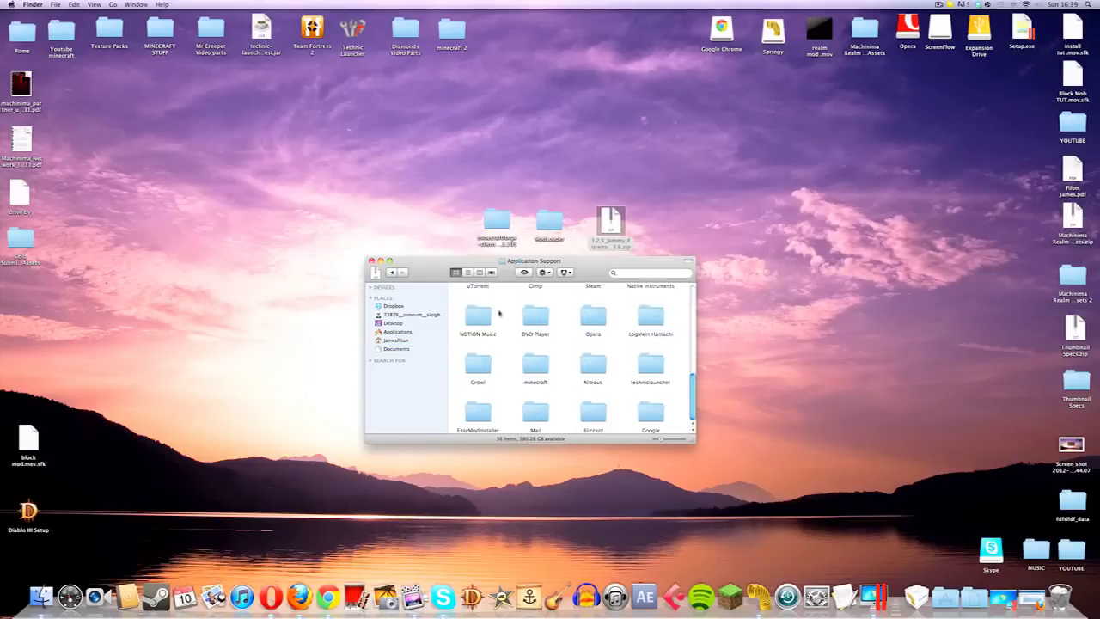
double_click(534, 365)
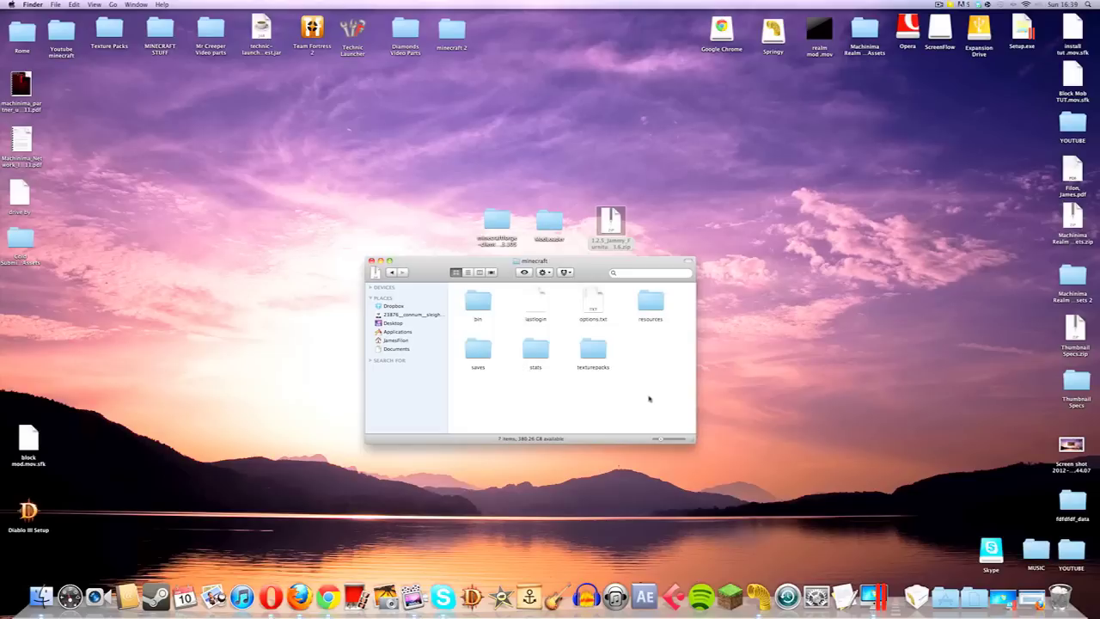
left_click_drag(670, 400, 477, 297)
right_click(478, 298)
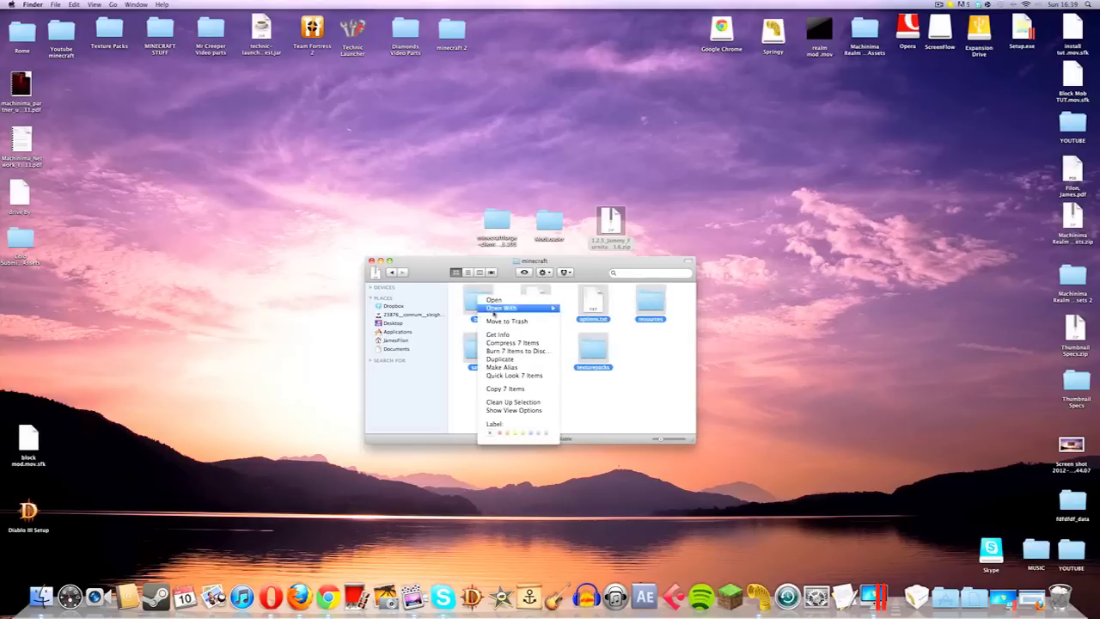
left_click(644, 357)
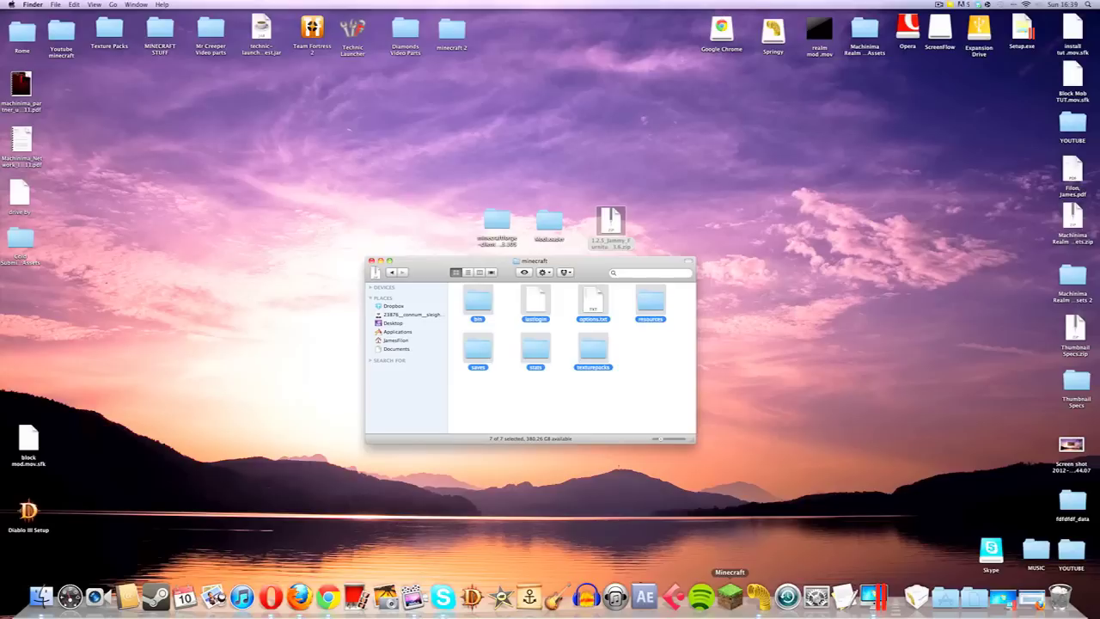
left_click(633, 398)
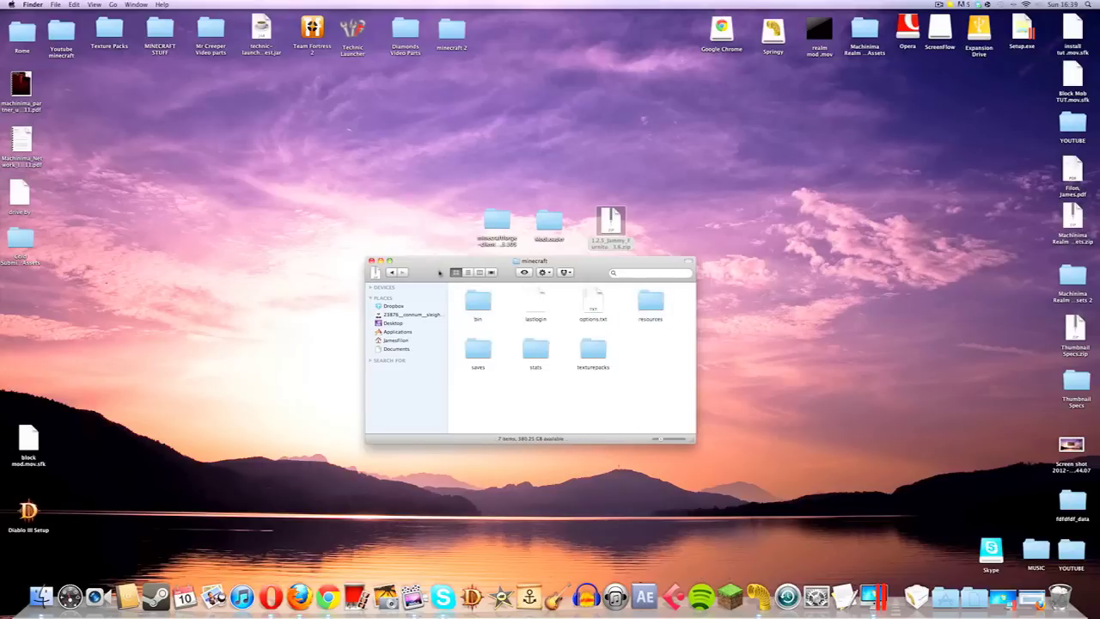
Place the minecraft folder window below the desktop mod files and shift the Forge and ModLoader folders away from the zip.
left_click_drag(438, 272, 461, 283)
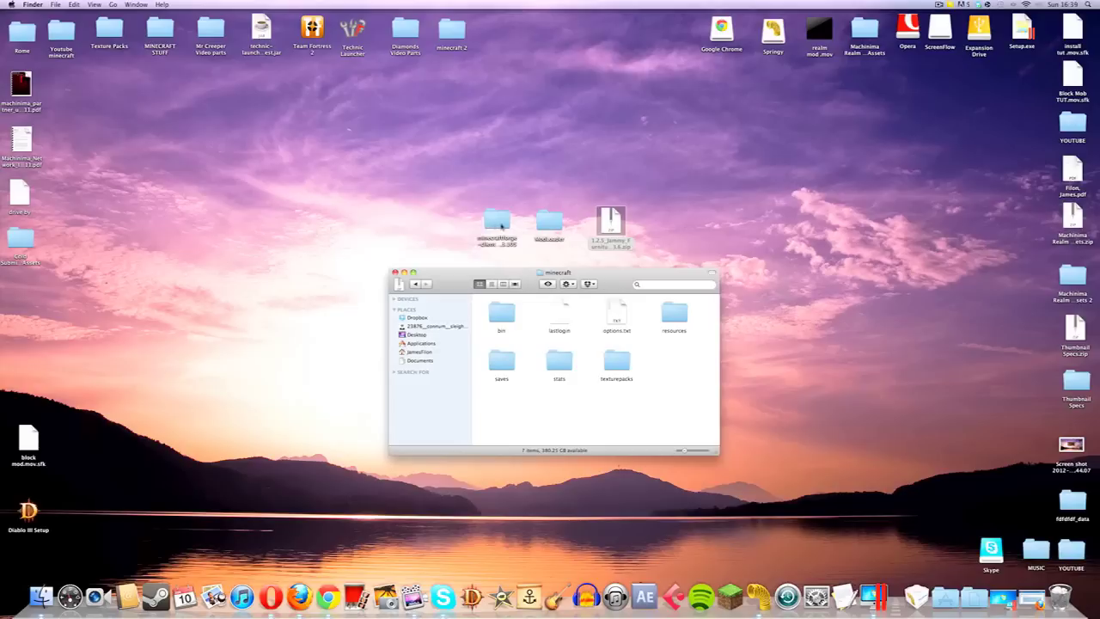
left_click(504, 224)
left_click(546, 221)
left_click_drag(547, 222, 531, 222)
left_click(567, 253)
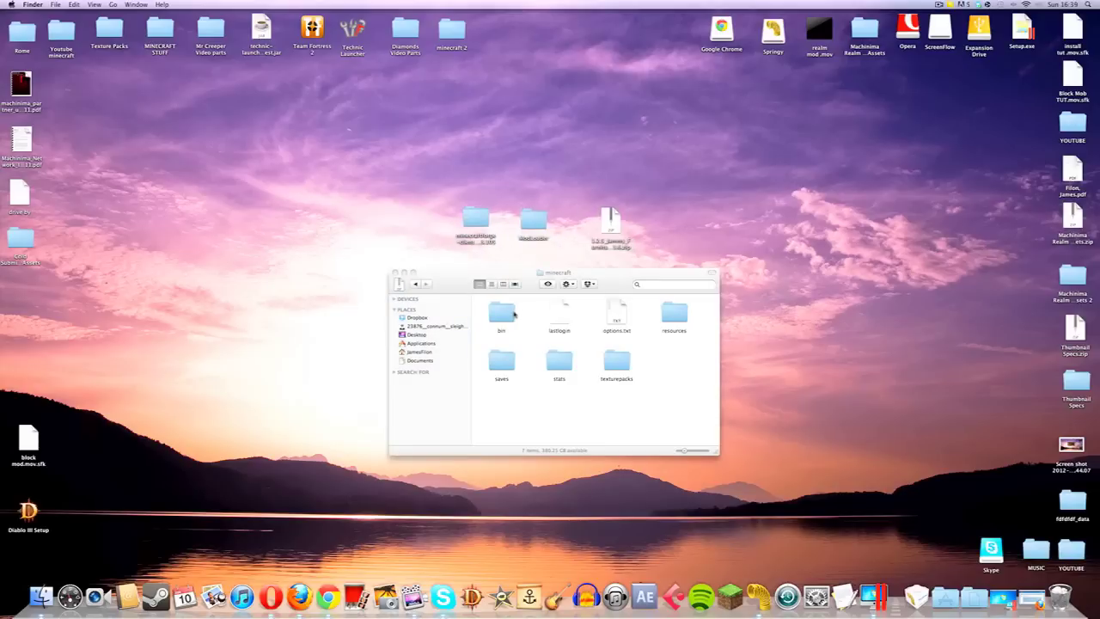
Open minecraft.jar from the bin folder with Springy (1.5).
double_click(508, 314)
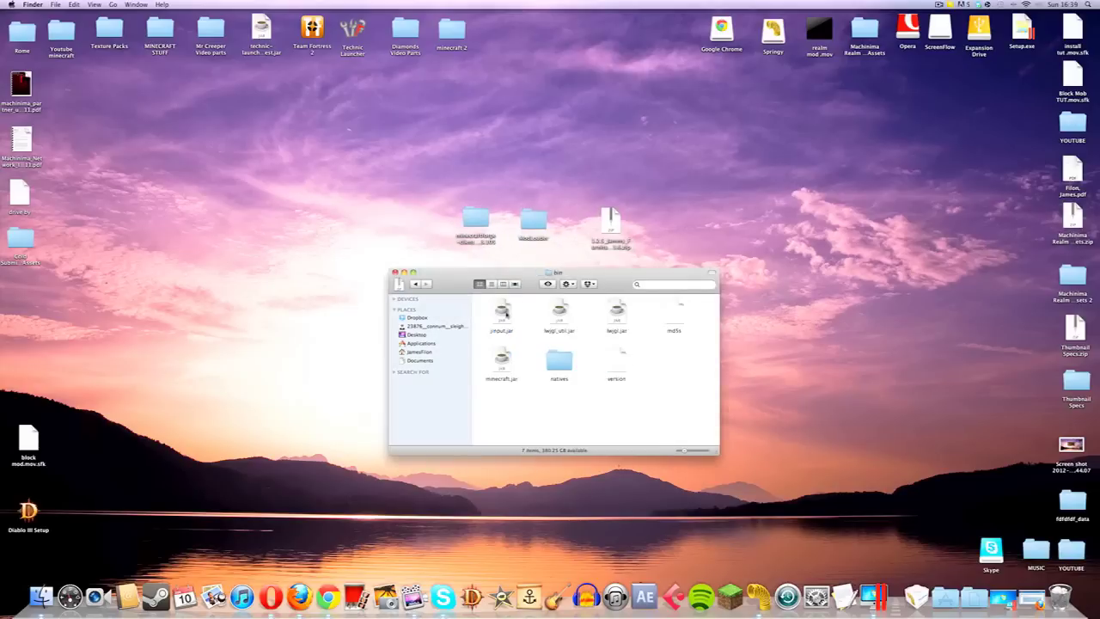
left_click(500, 365)
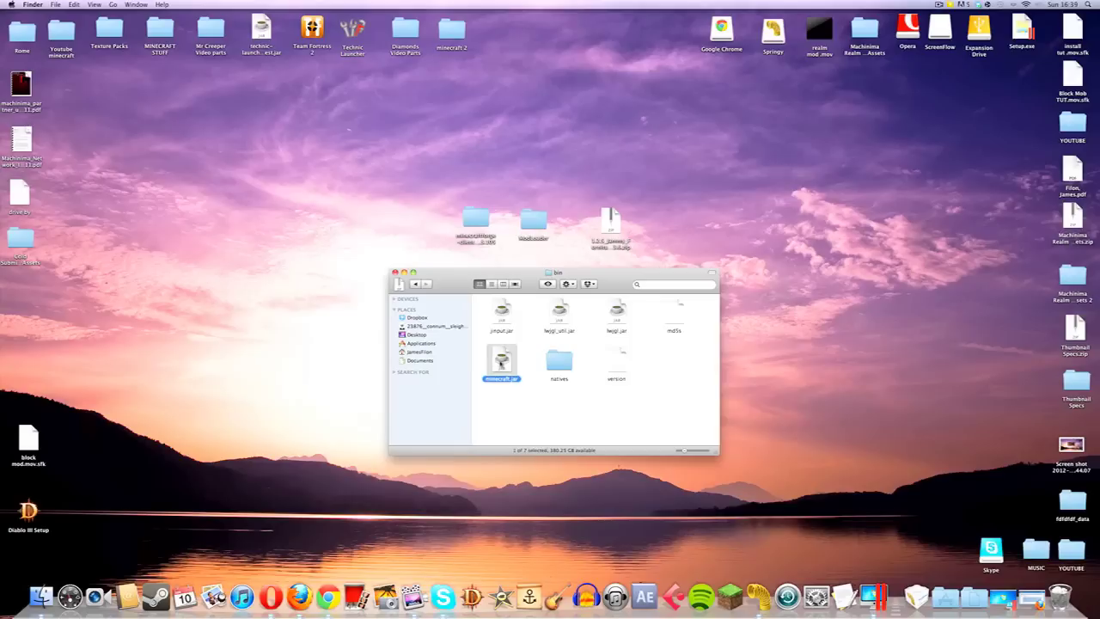
right_click(499, 371)
mouse_move(549, 385)
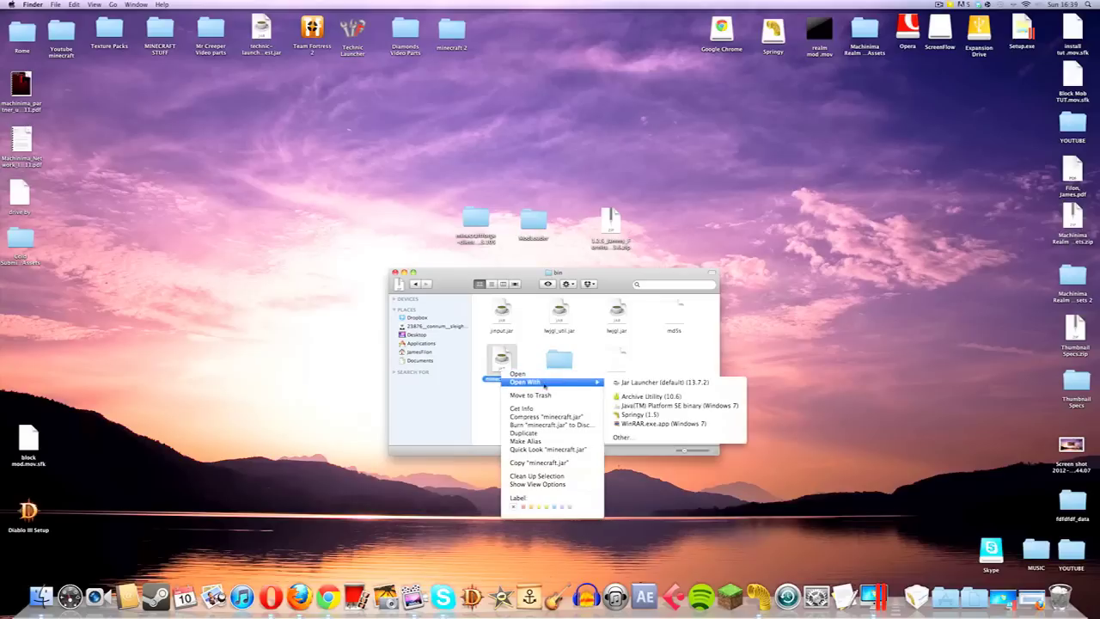
left_click(662, 416)
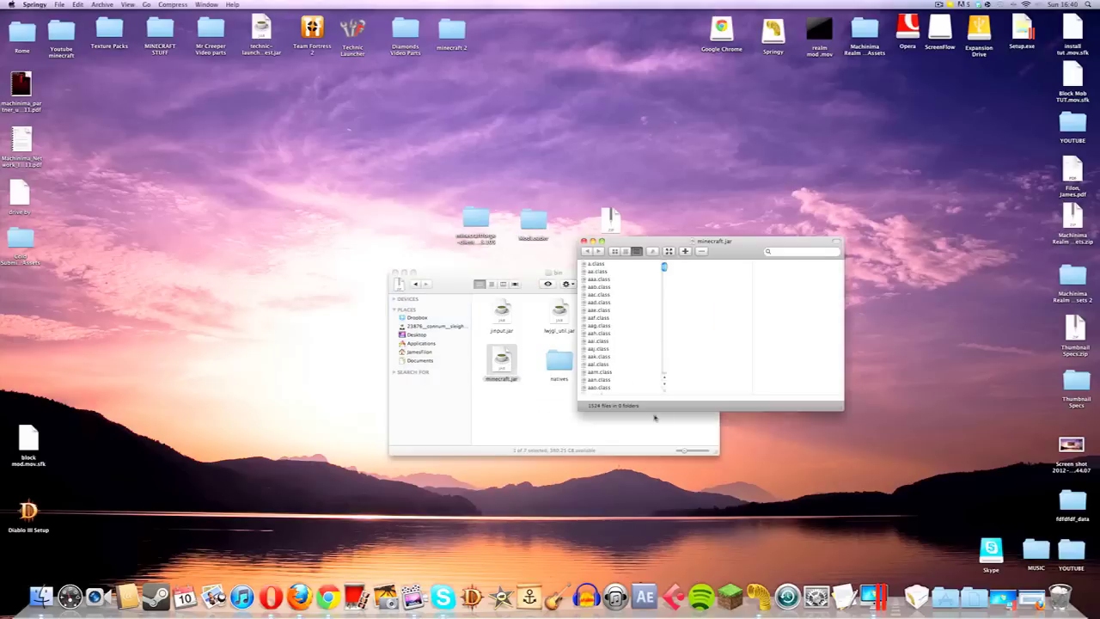
Add all files from the ModLoader folder to minecraft.jar, overwriting every existing item, and close the ModLoader folder.
left_click_drag(642, 242, 649, 242)
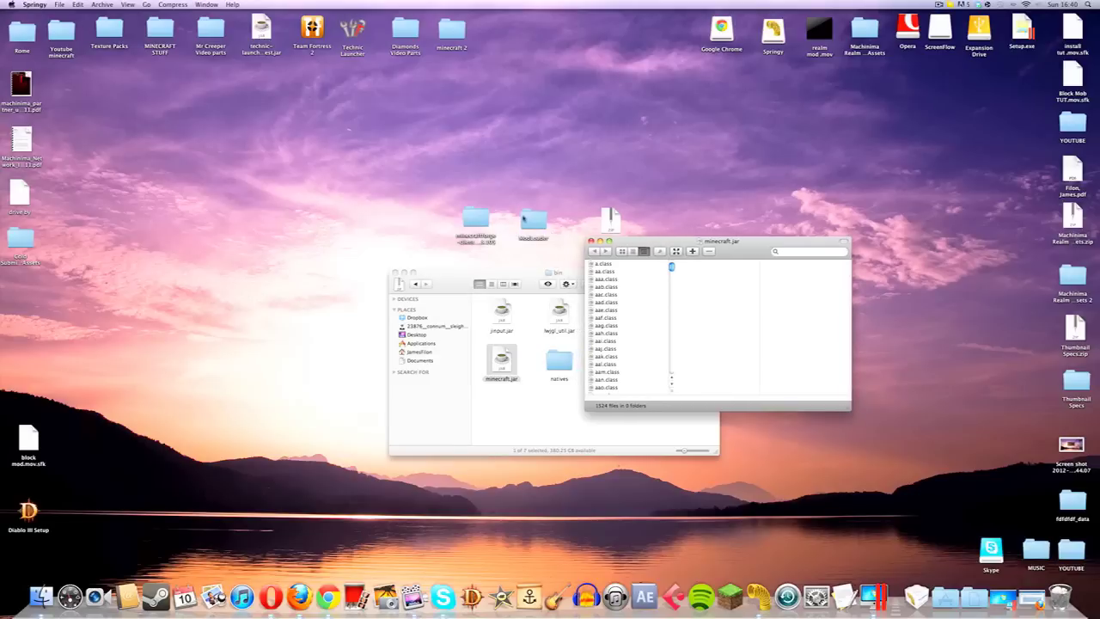
double_click(529, 219)
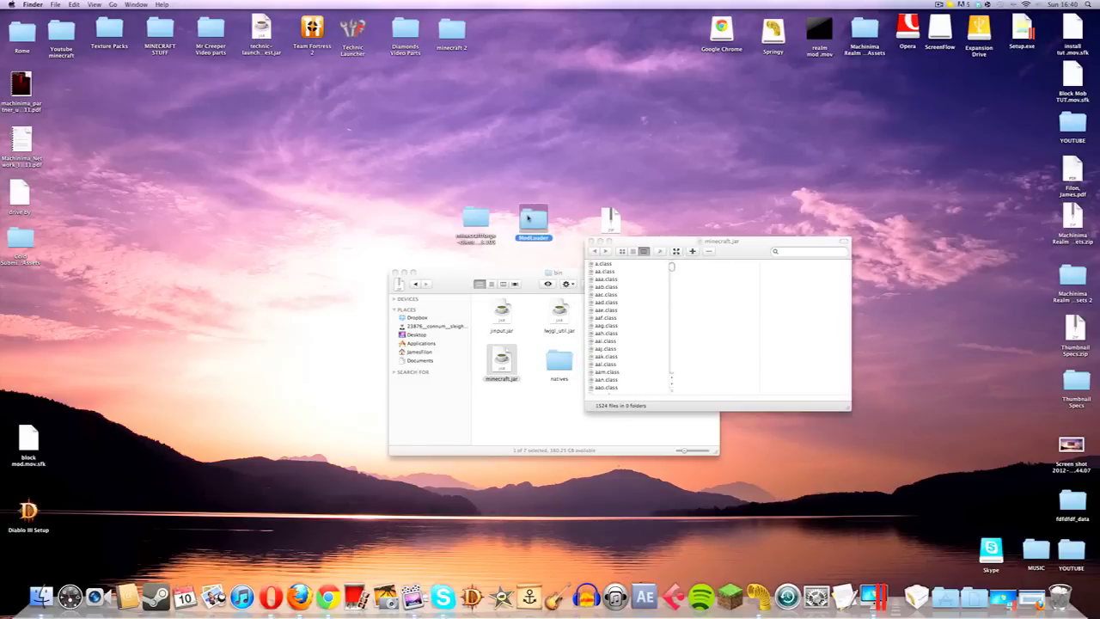
left_click_drag(455, 221, 241, 86)
left_click_drag(436, 122, 644, 301)
left_click(749, 463)
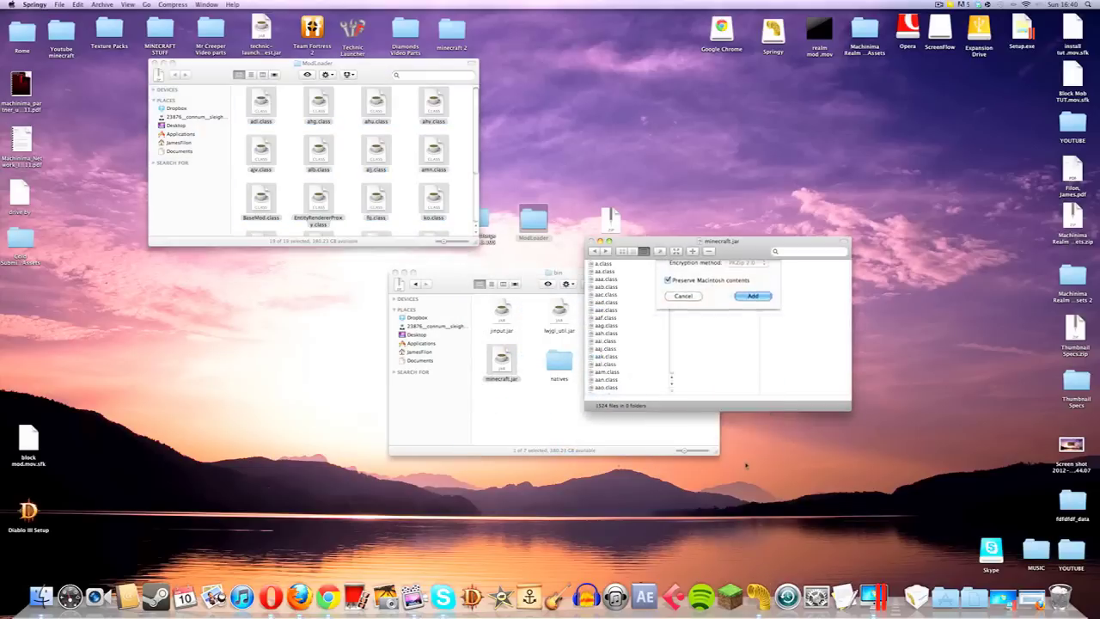
left_click(663, 305)
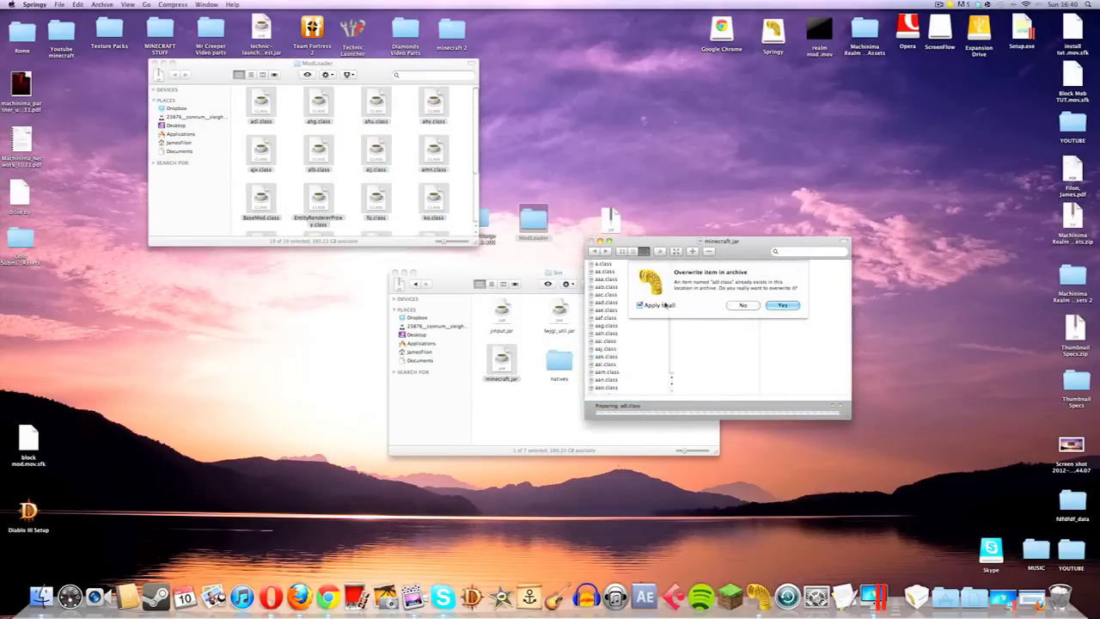
left_click(784, 306)
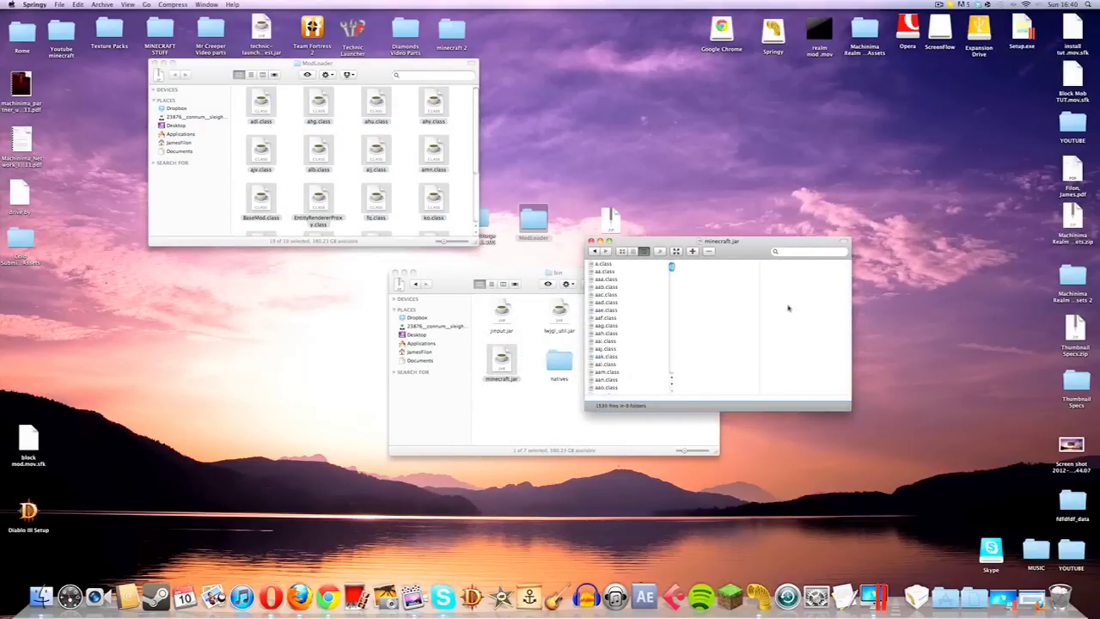
left_click(153, 64)
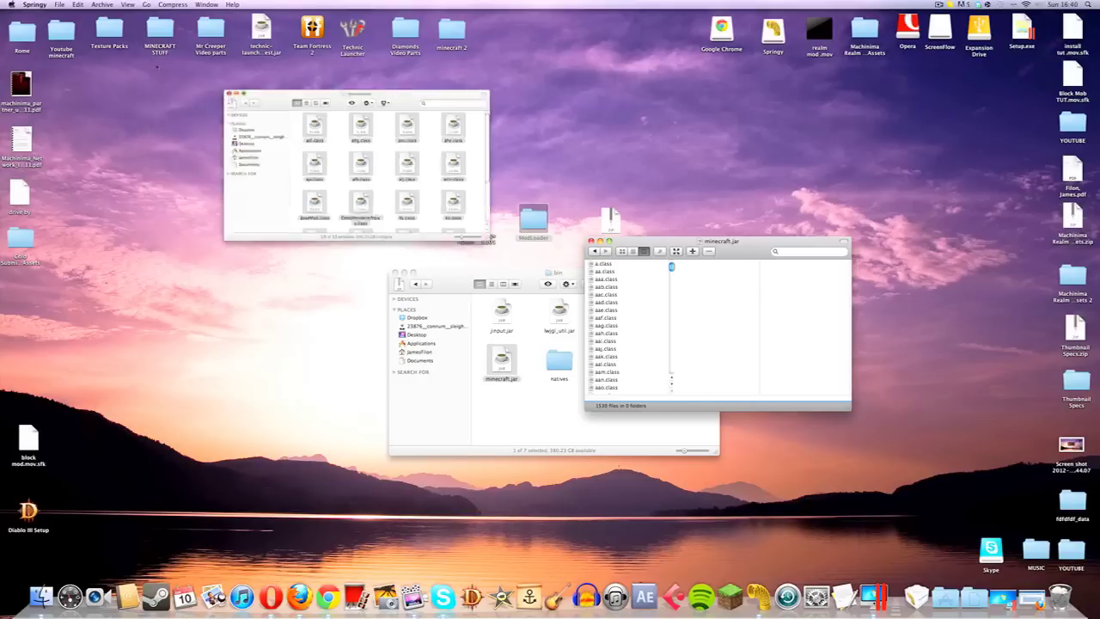
Add all files from the minecraftforge-client-3.1.3.105 folder to minecraft.jar, overwriting existing items, and close the Forge folder.
left_click_drag(480, 224, 445, 199)
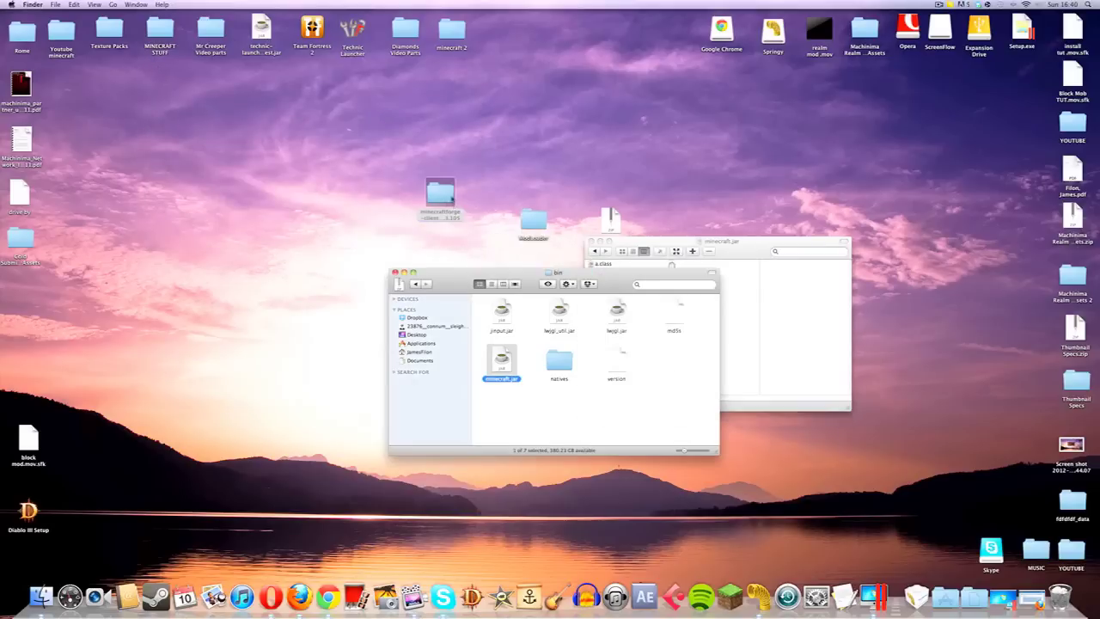
double_click(452, 199)
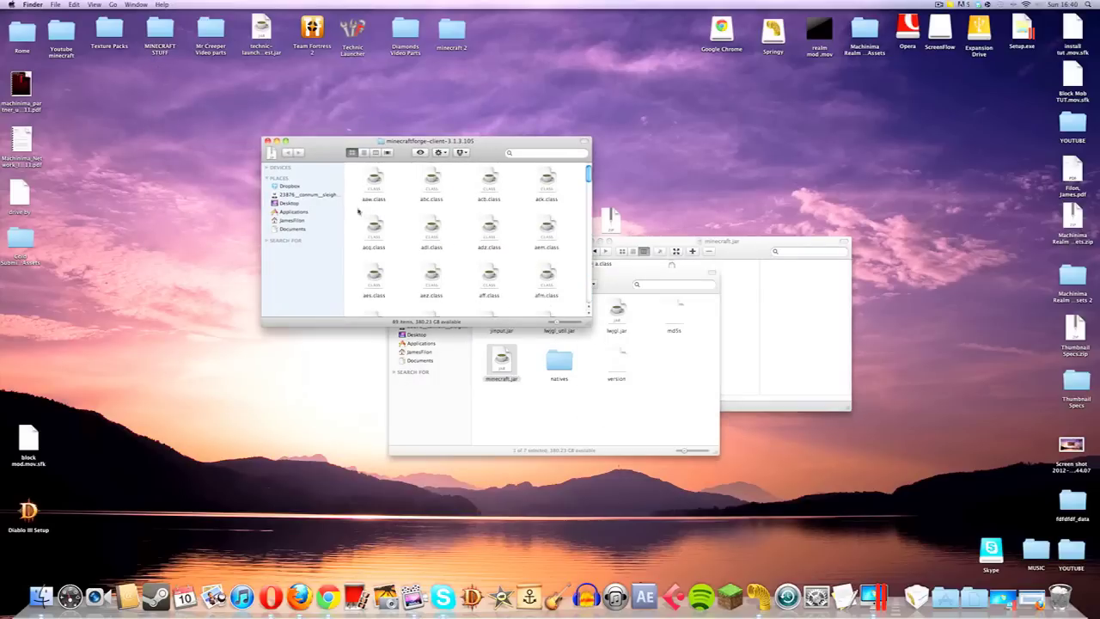
left_click_drag(357, 199, 562, 323)
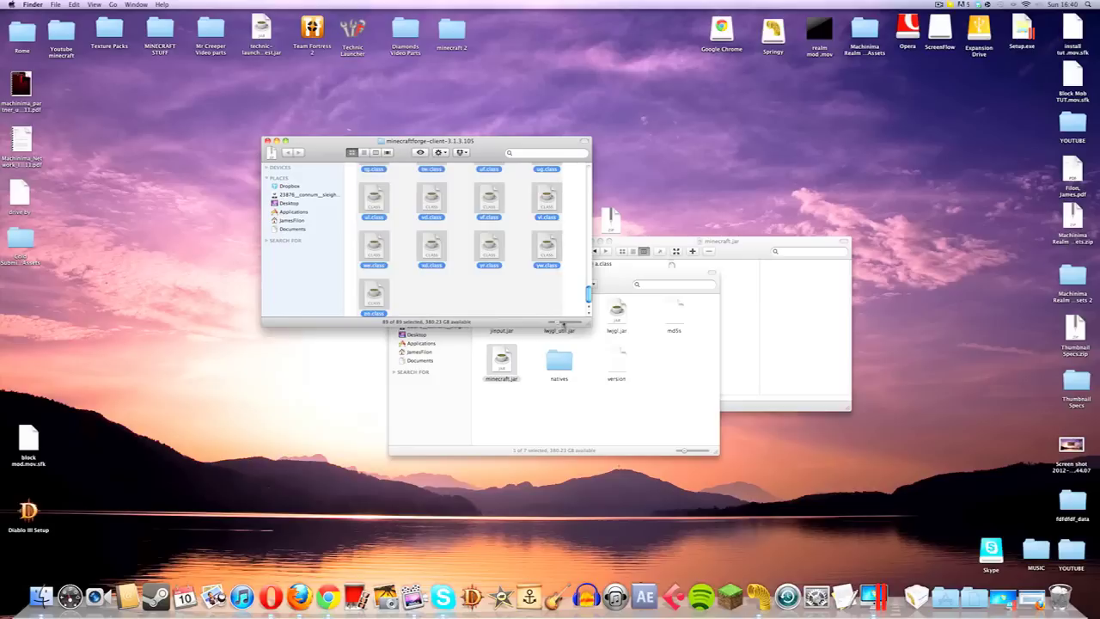
left_click_drag(550, 251, 627, 329)
key("Return")
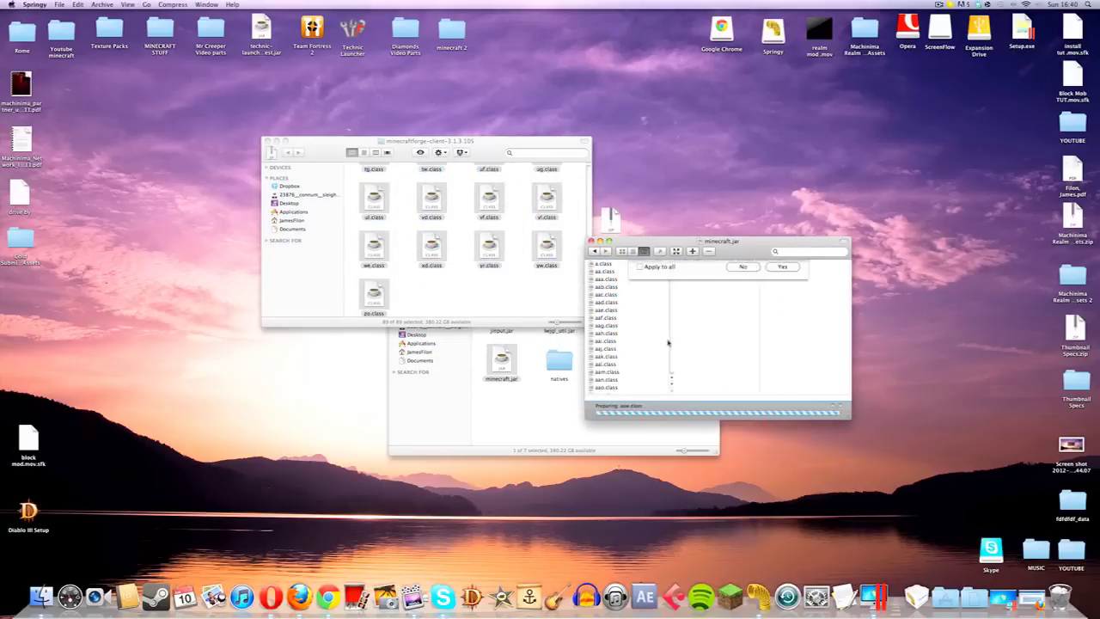
left_click(777, 302)
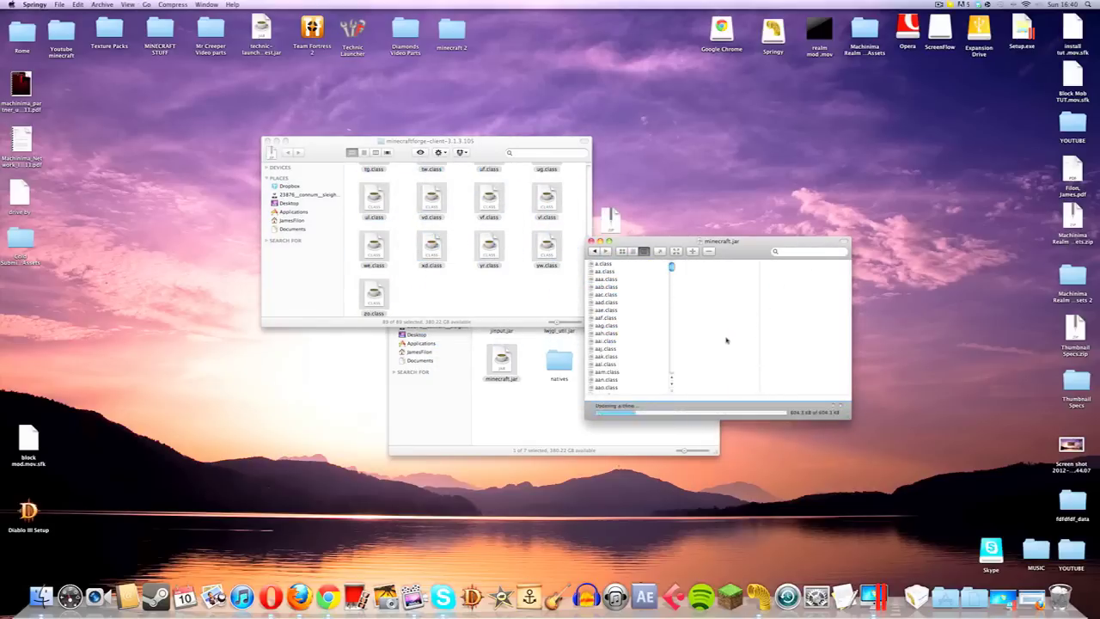
left_click(266, 140)
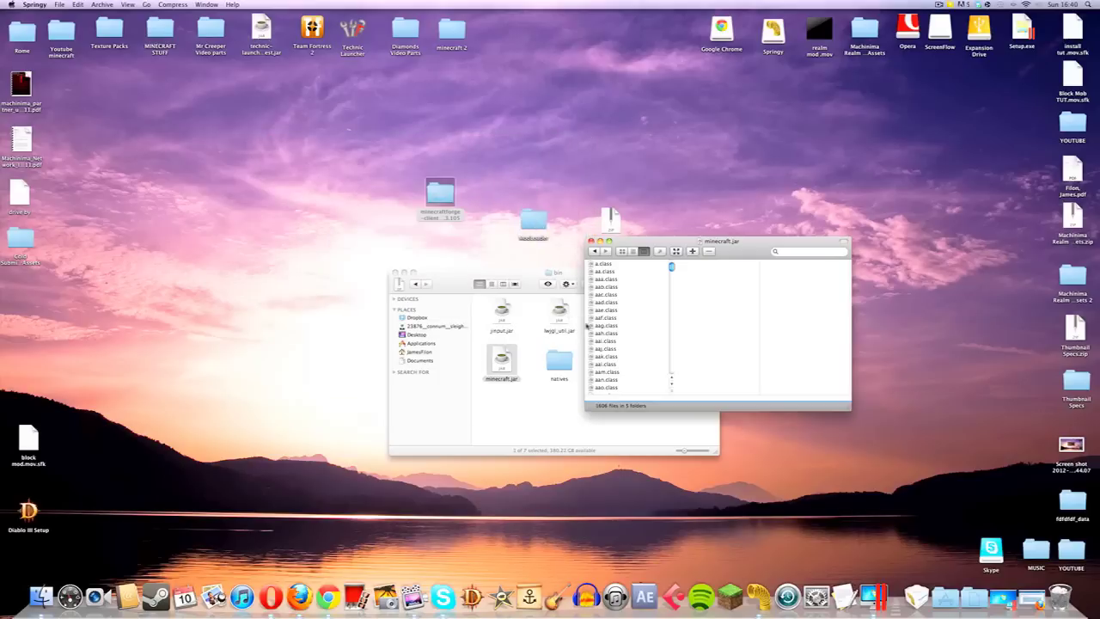
Delete the META-INF folder from minecraft.jar and close the archive.
left_click(610, 320)
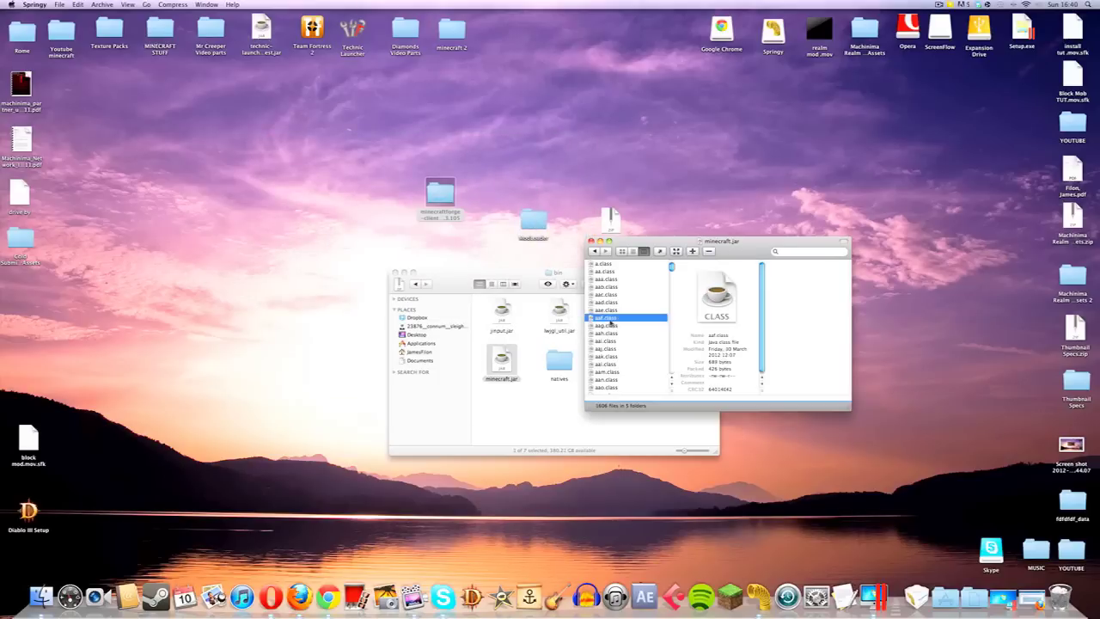
key("m")
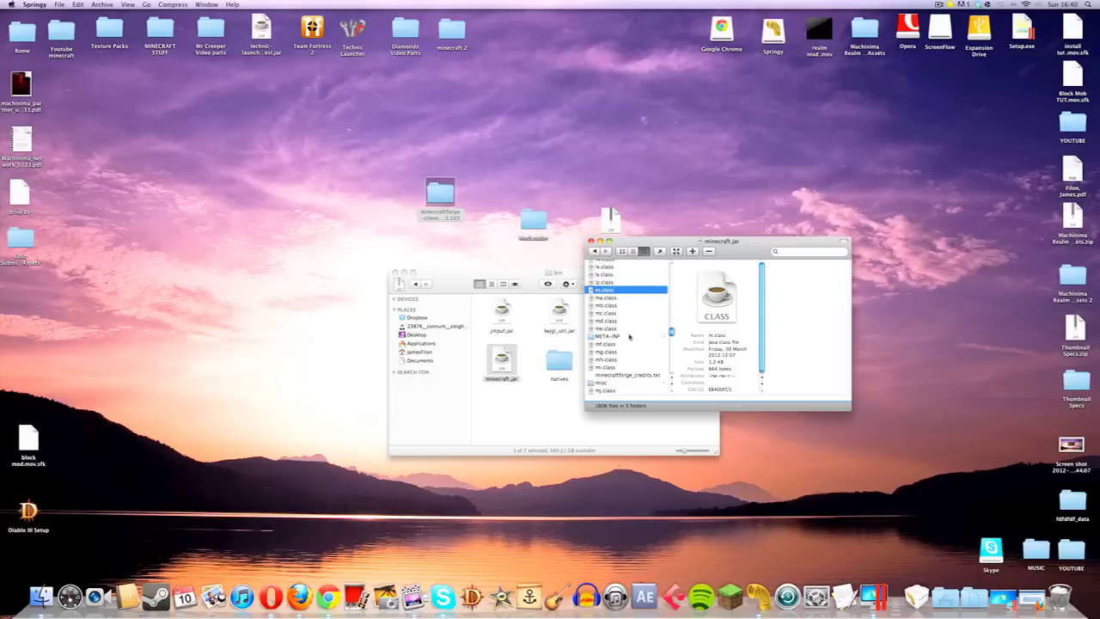
left_click(629, 336)
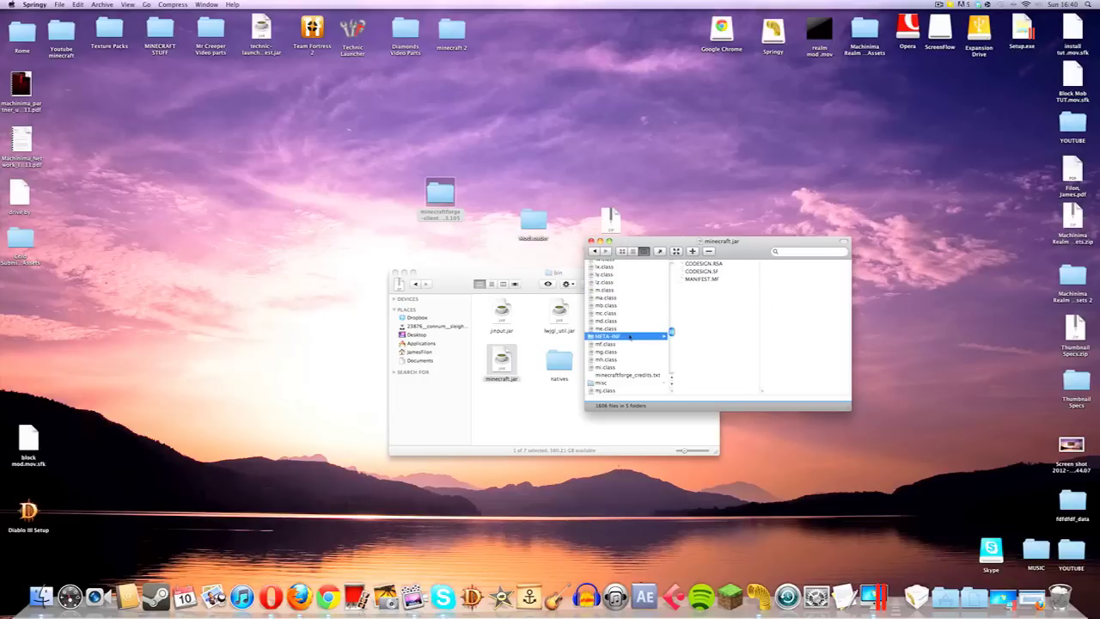
right_click(629, 335)
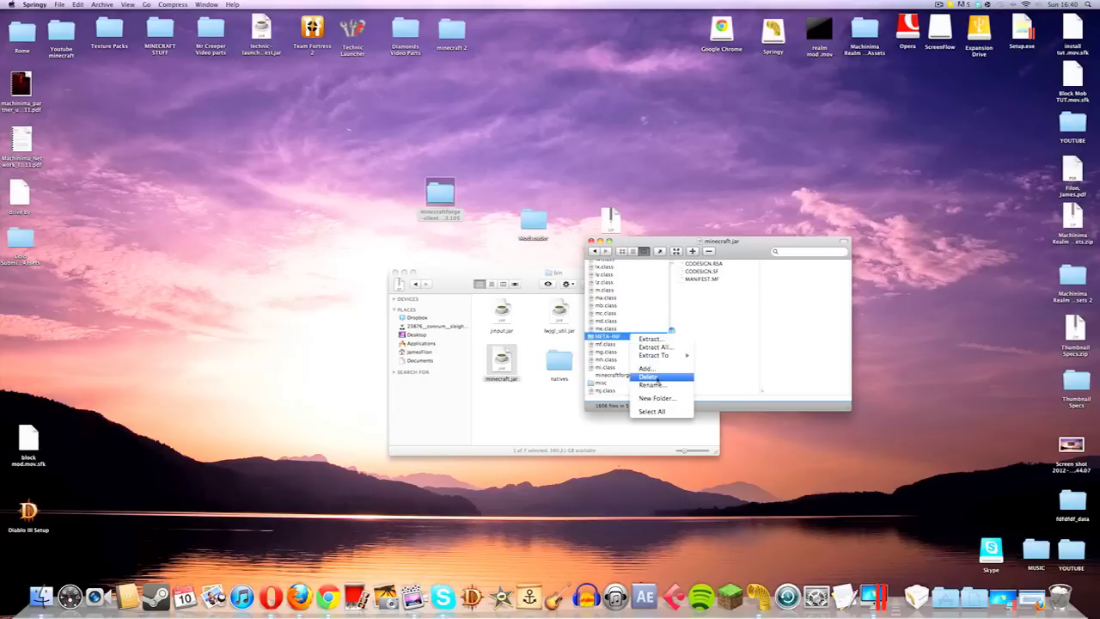
left_click(657, 379)
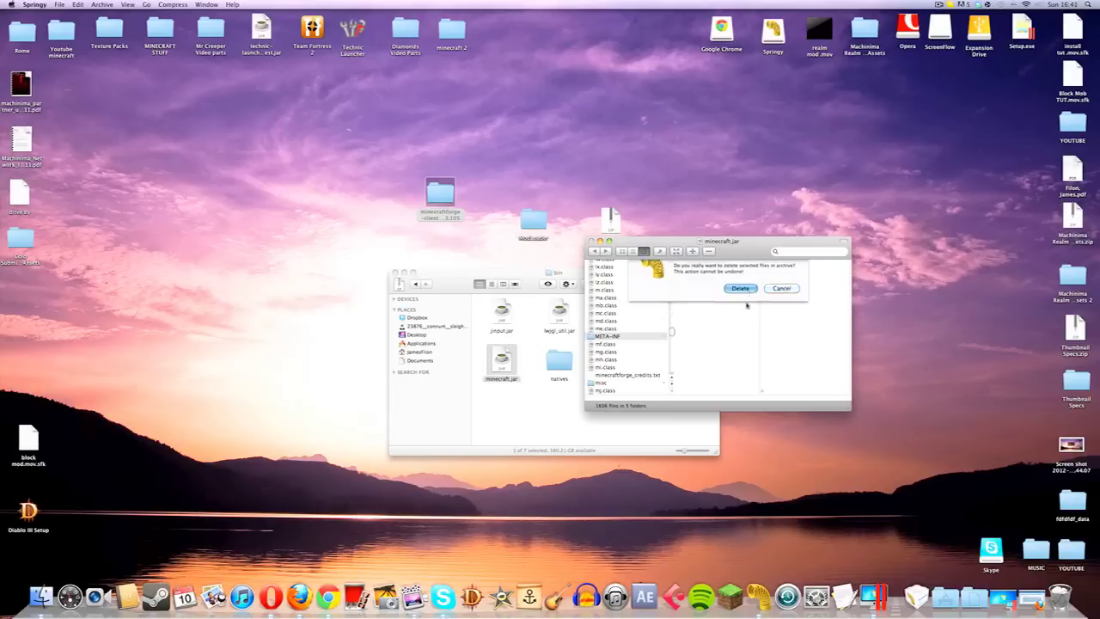
key("Return")
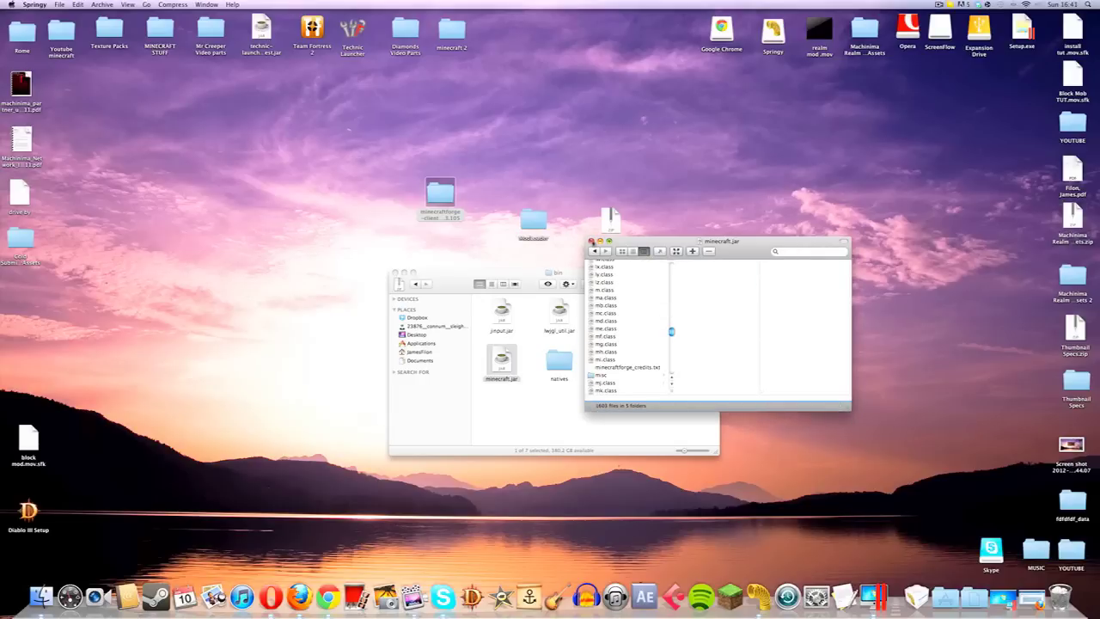
key("super+q")
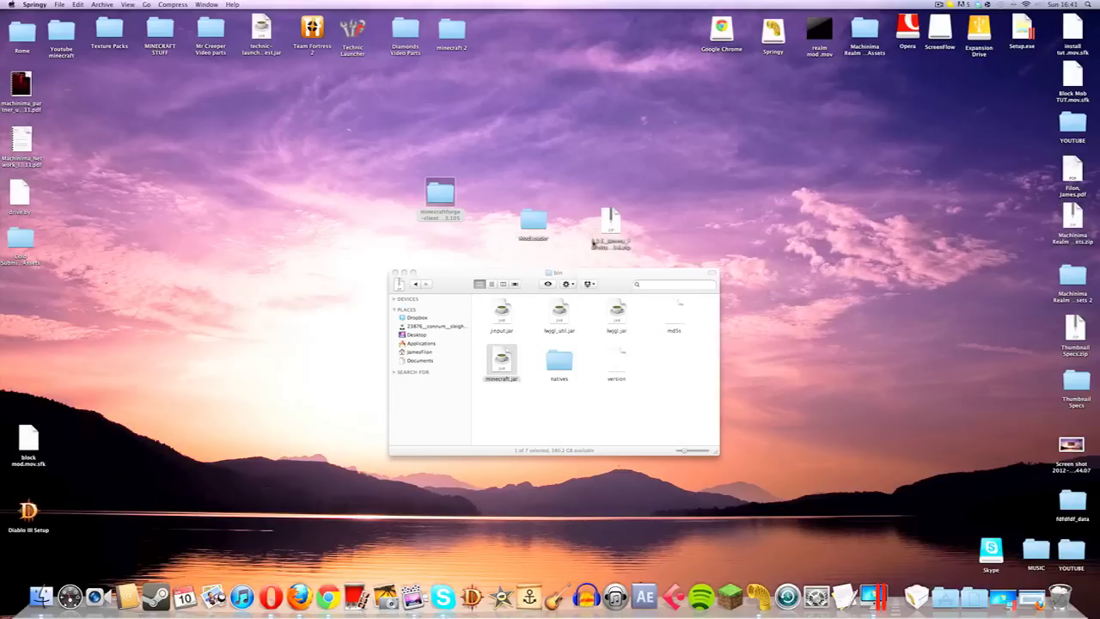
Return from bin to the minecraft folder and create a new folder named mods in it.
left_click_drag(449, 282, 467, 284)
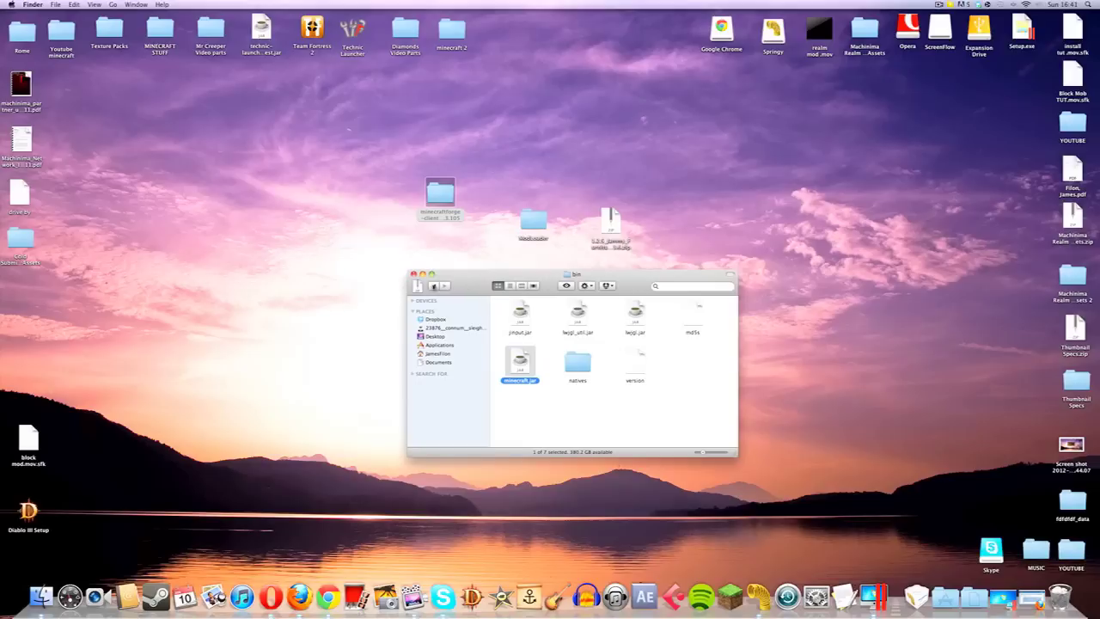
left_click(432, 286)
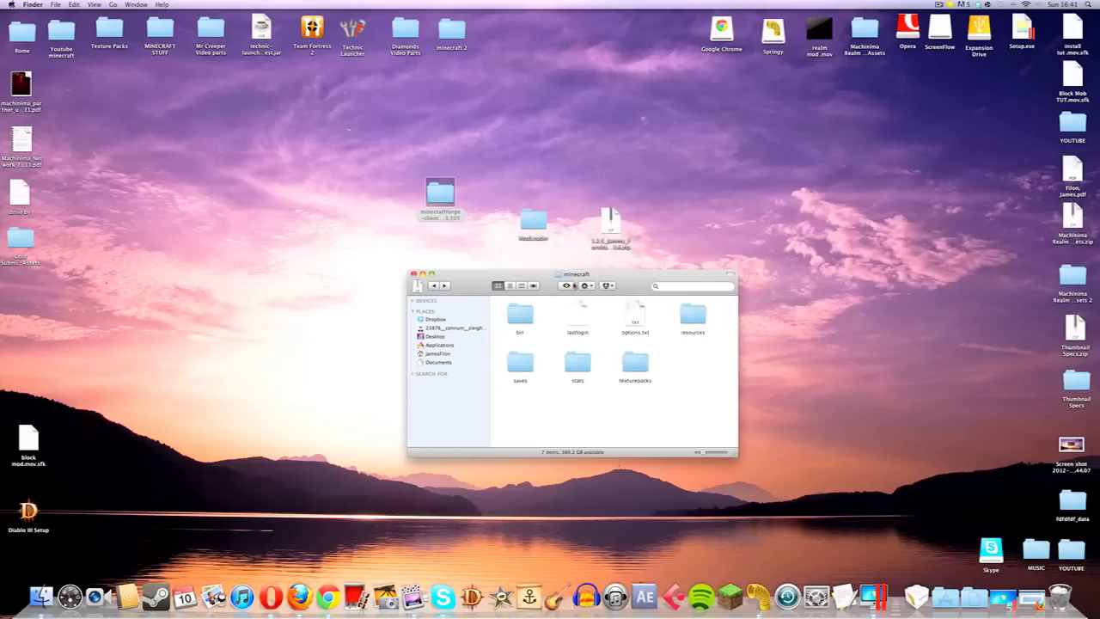
left_click_drag(473, 280, 480, 278)
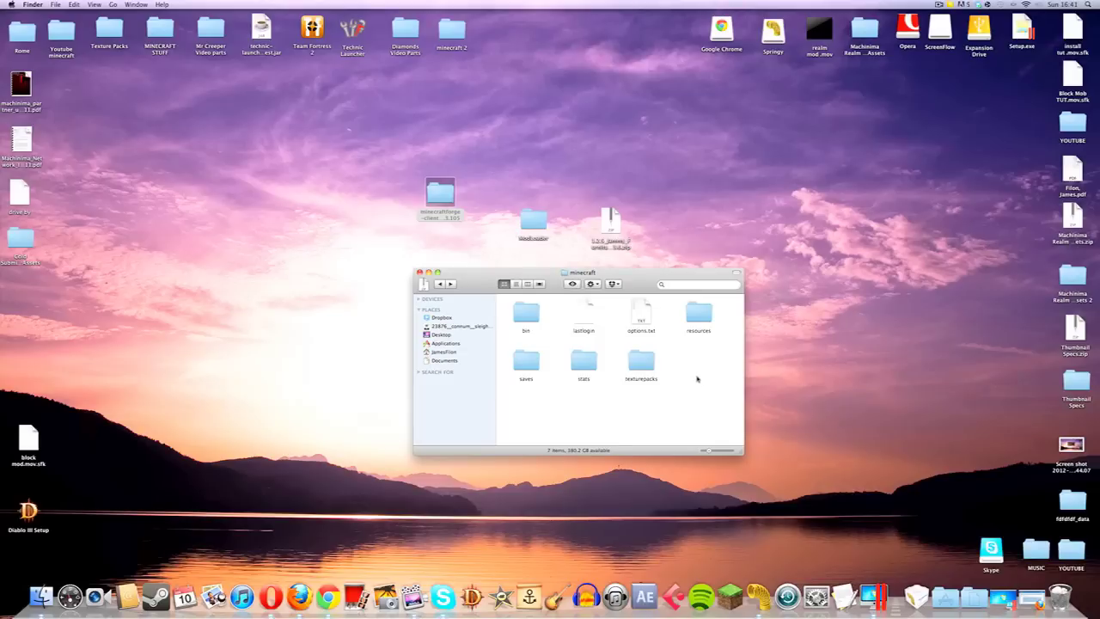
right_click(696, 378)
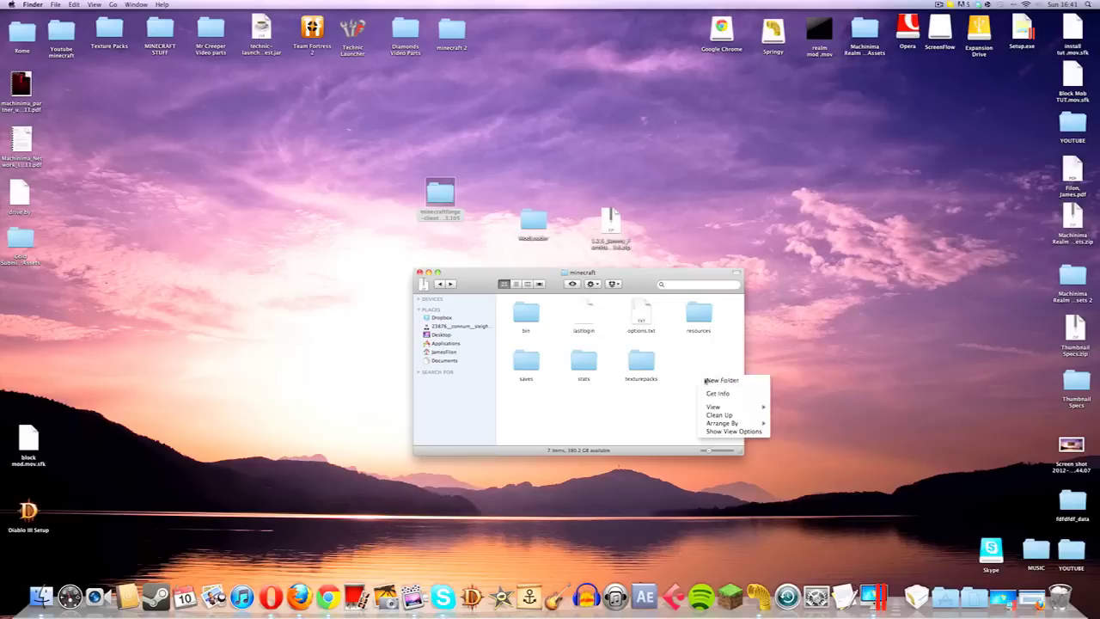
left_click(704, 381)
key("BackSpace")
type("m")
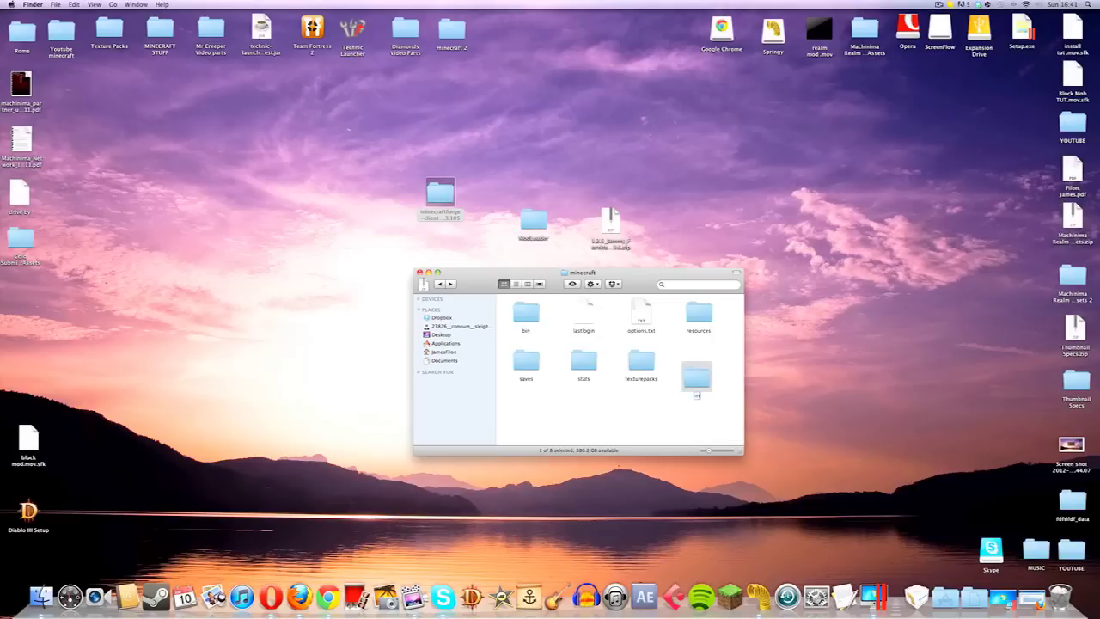
type("ods")
left_click(722, 369)
Move the Jammy Furniture Mod zip from the desktop into the mods folder and close the Finder window.
double_click(697, 365)
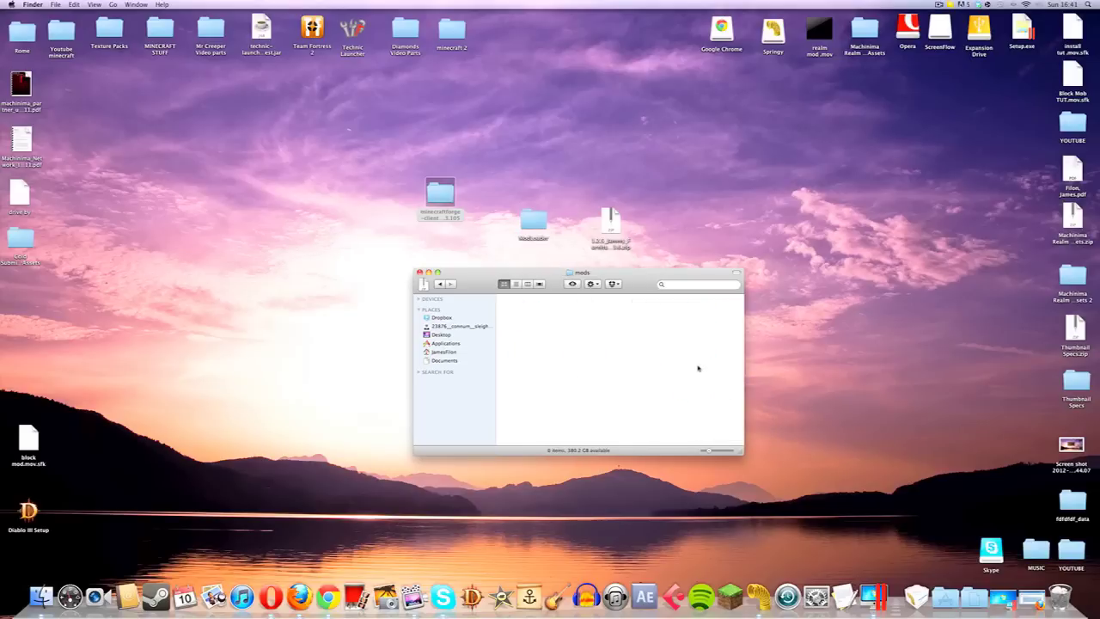
left_click_drag(611, 222, 595, 327)
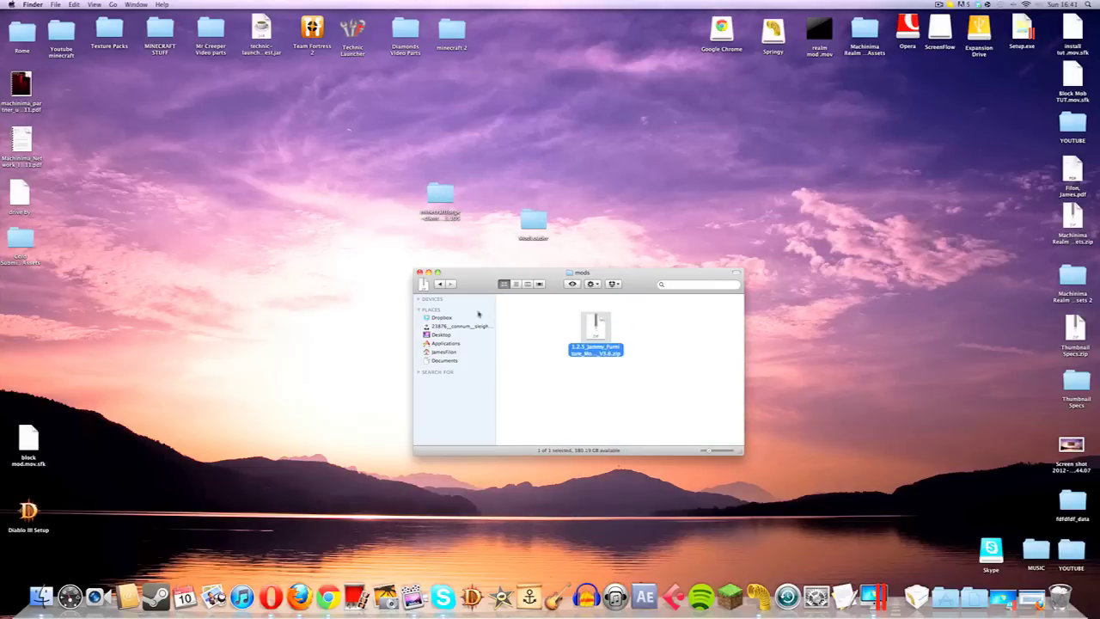
left_click(420, 272)
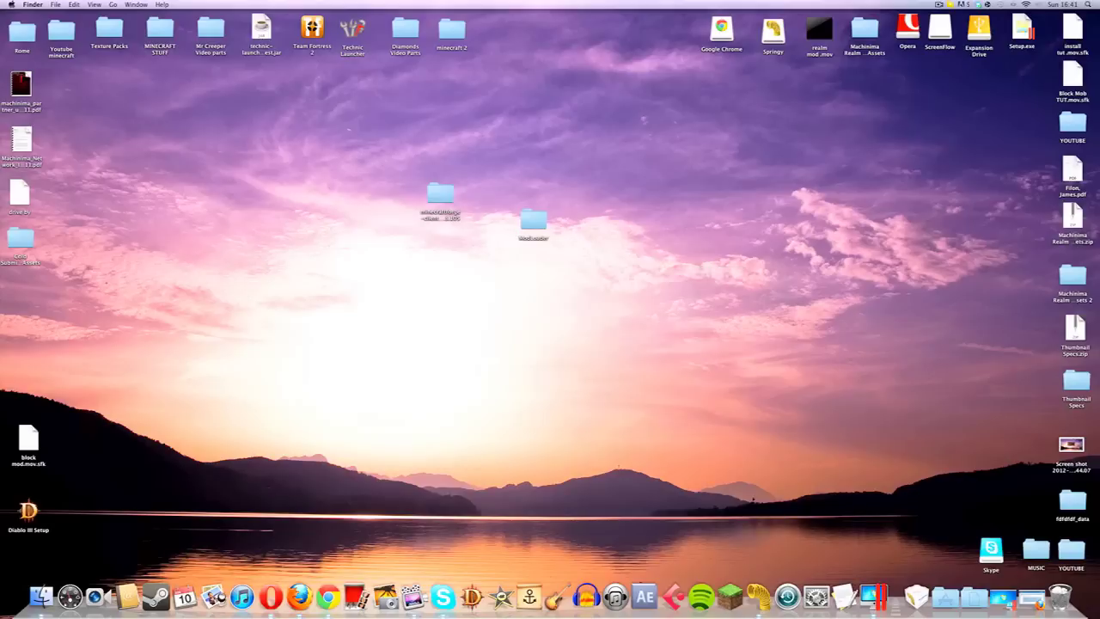
Launch Minecraft, log in with the account password, and enlarge the game window.
left_click(729, 594)
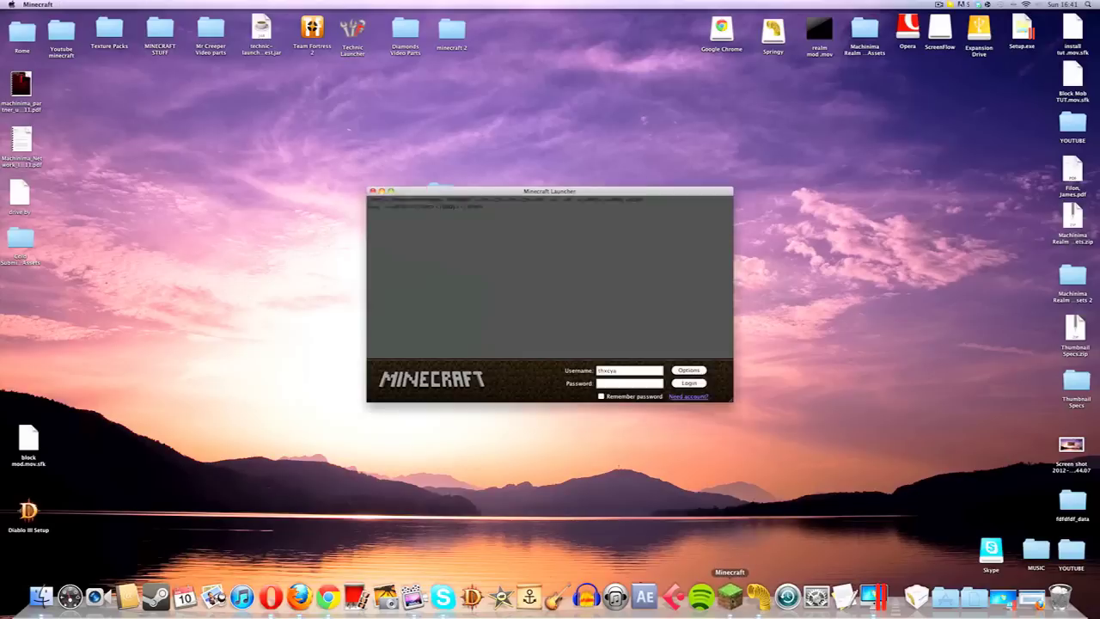
left_click(632, 384)
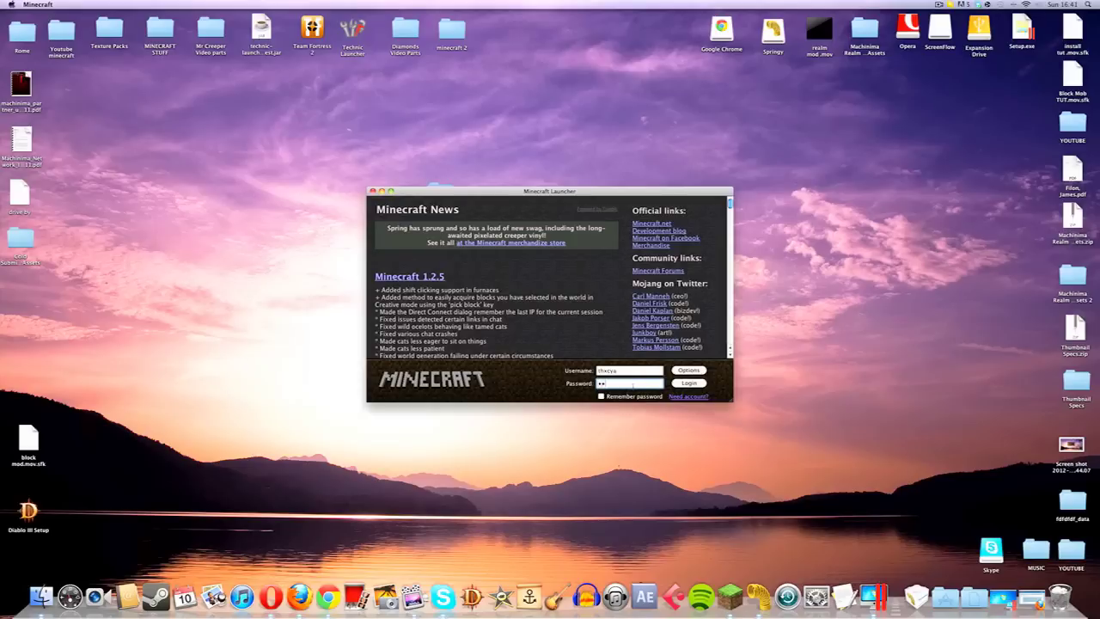
key("Return")
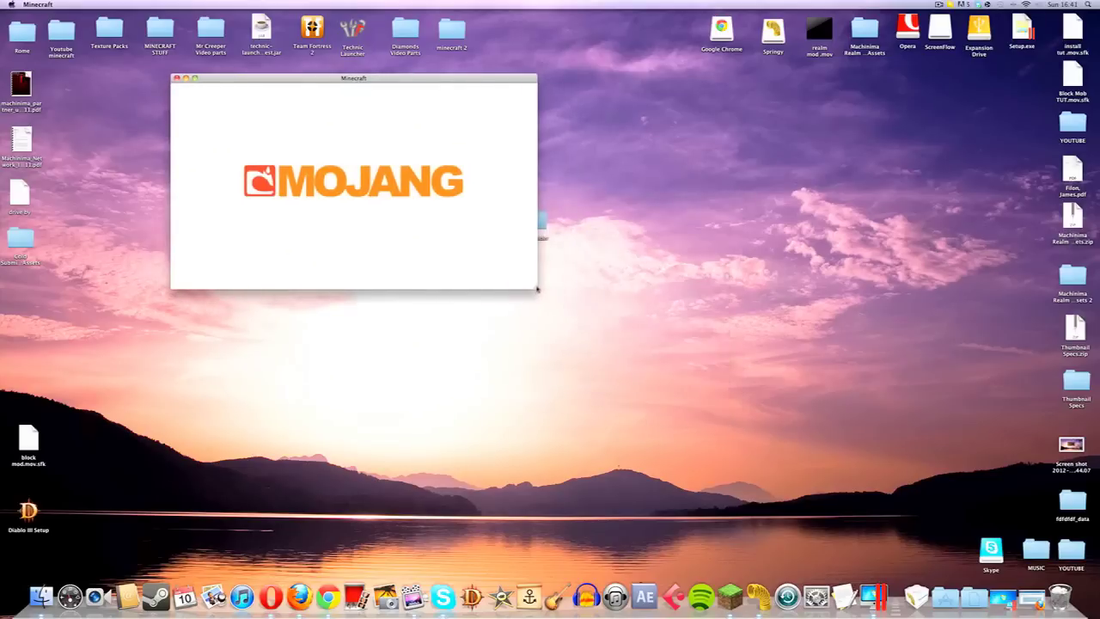
left_click_drag(537, 289, 988, 516)
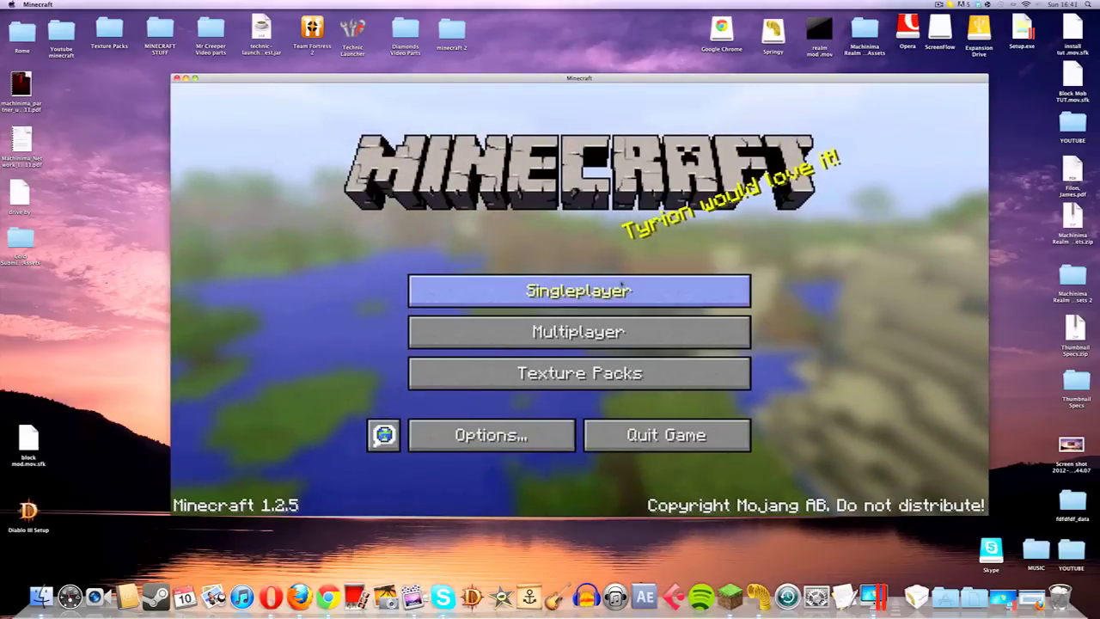
Create a new singleplayer world named New World in Creative game mode.
left_click(621, 290)
left_click(708, 451)
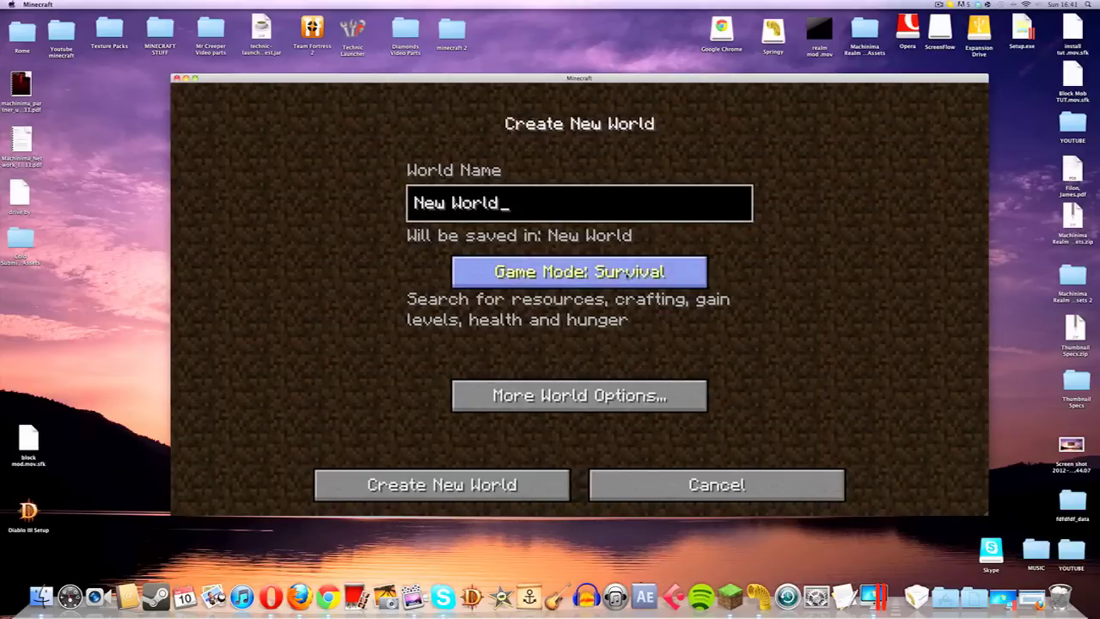
left_click(601, 273)
left_click(522, 478)
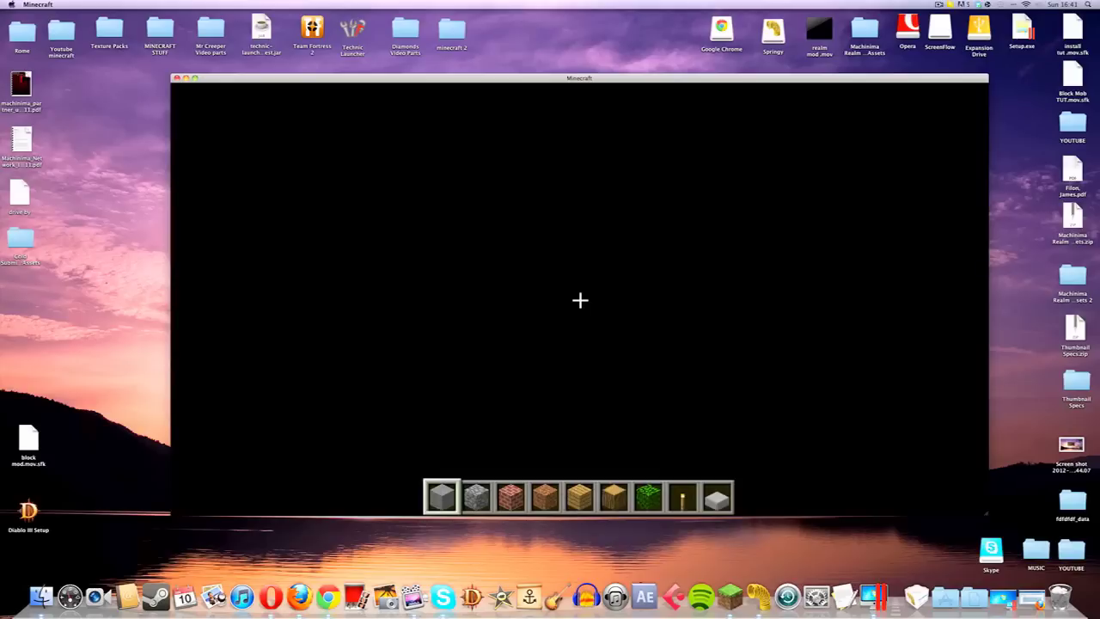
Put the Kitchen Sink in hotbar slot 4, the Arm Chair in slot 1 and the Coffee Table in slot 2.
key("e")
scroll(578, 292, "down", 15)
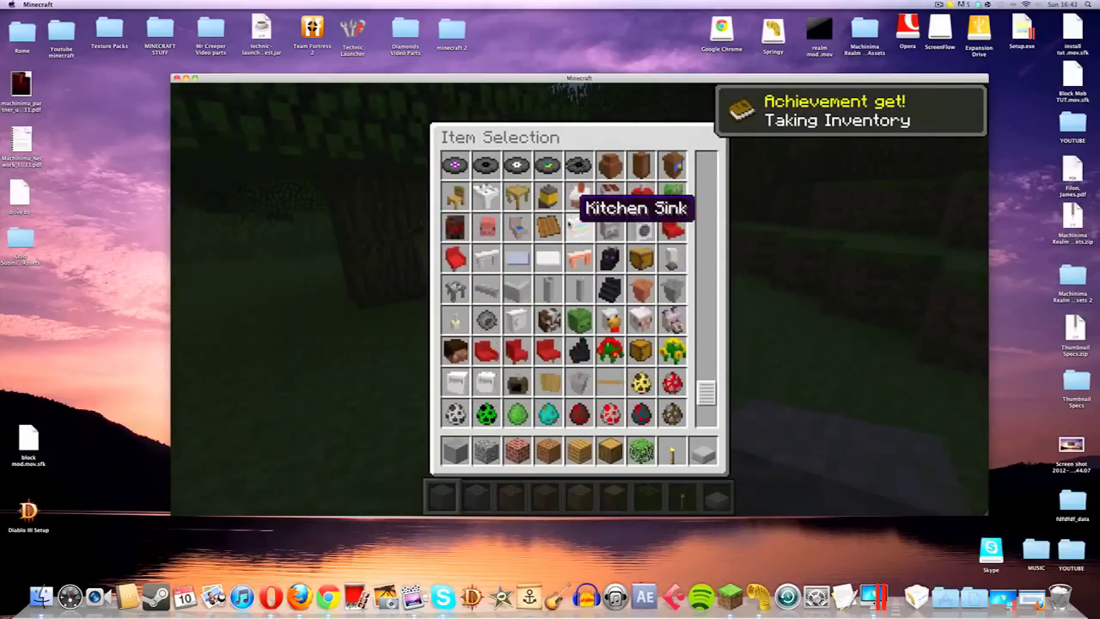
left_click(578, 227)
left_click(549, 450)
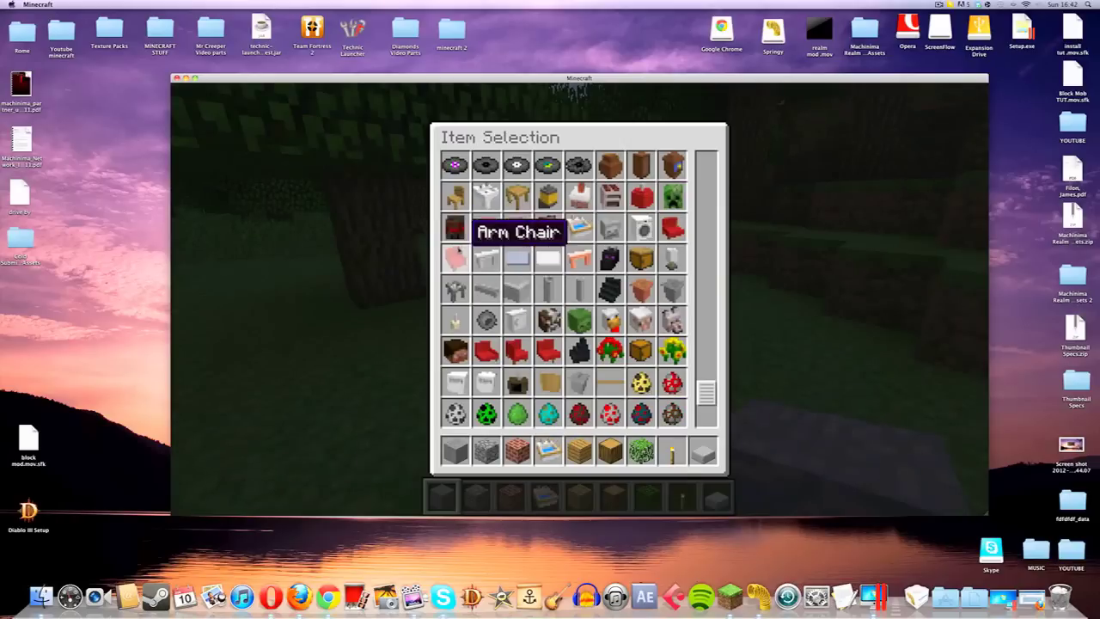
left_click(456, 257)
left_click(455, 450)
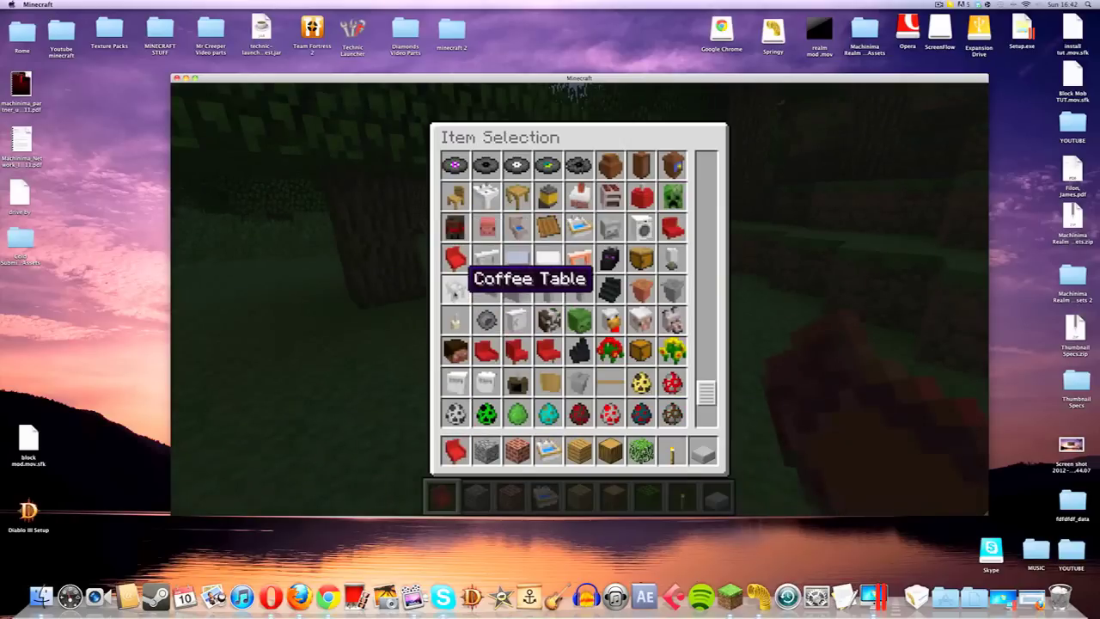
left_click(454, 289)
left_click(487, 450)
key("e")
Place the arm chair, kitchen sink and coffee table on the grass and step back to view them.
right_click(579, 299)
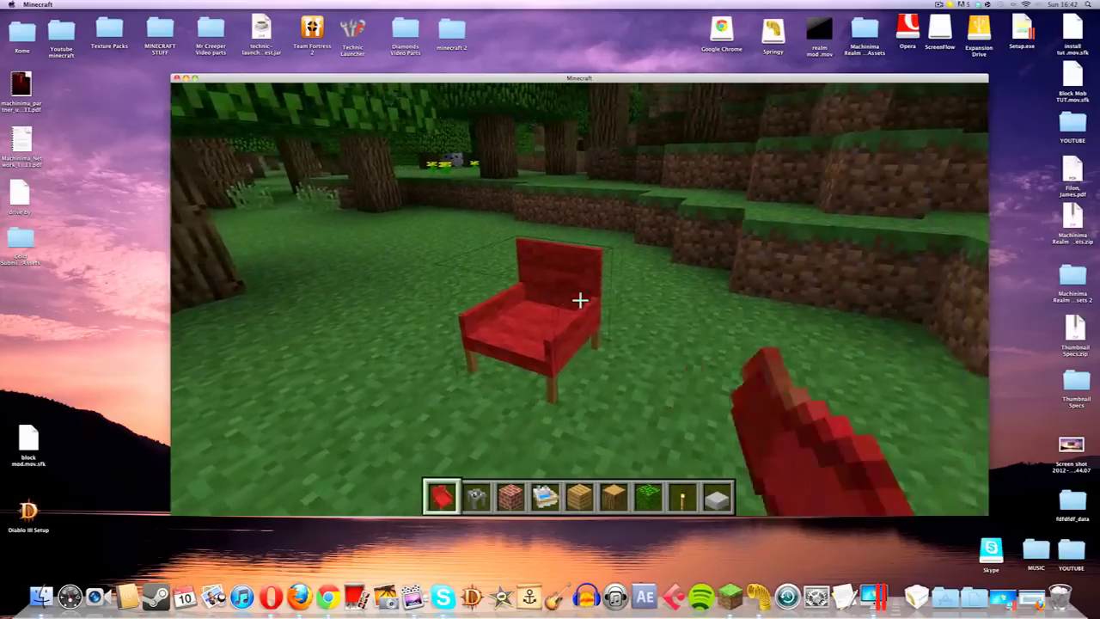
key("4")
right_click(579, 299)
key("3")
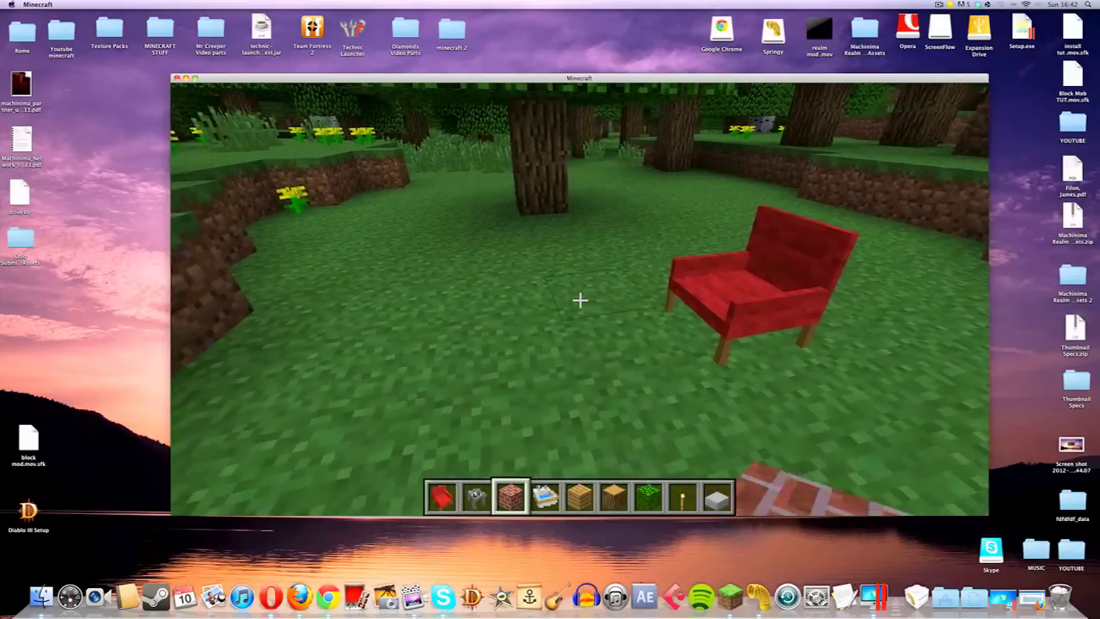
key("2")
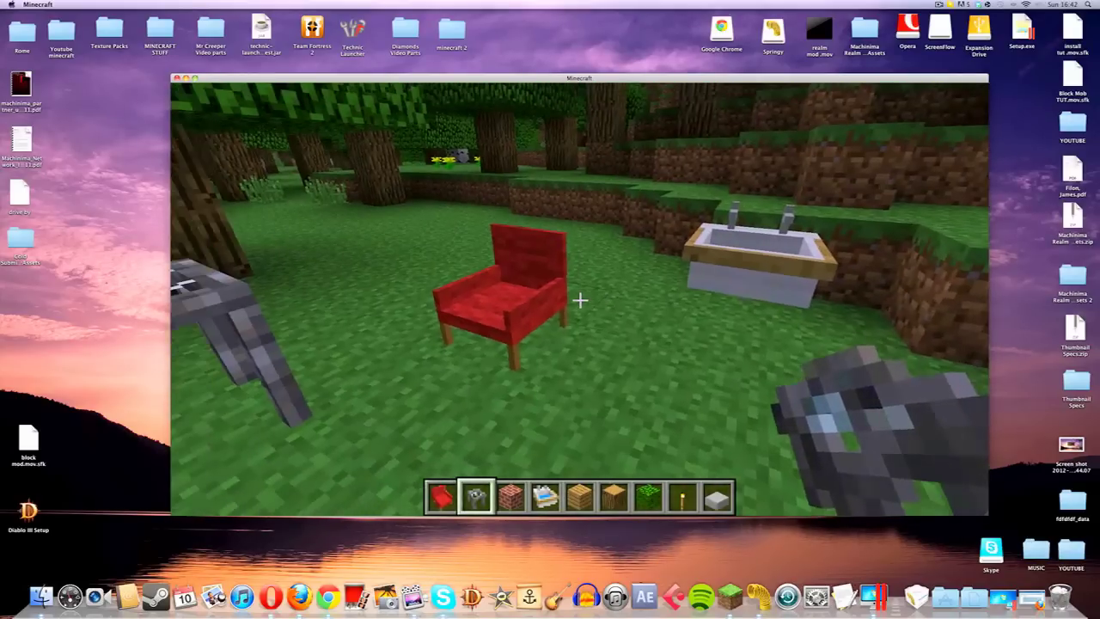
key("s")
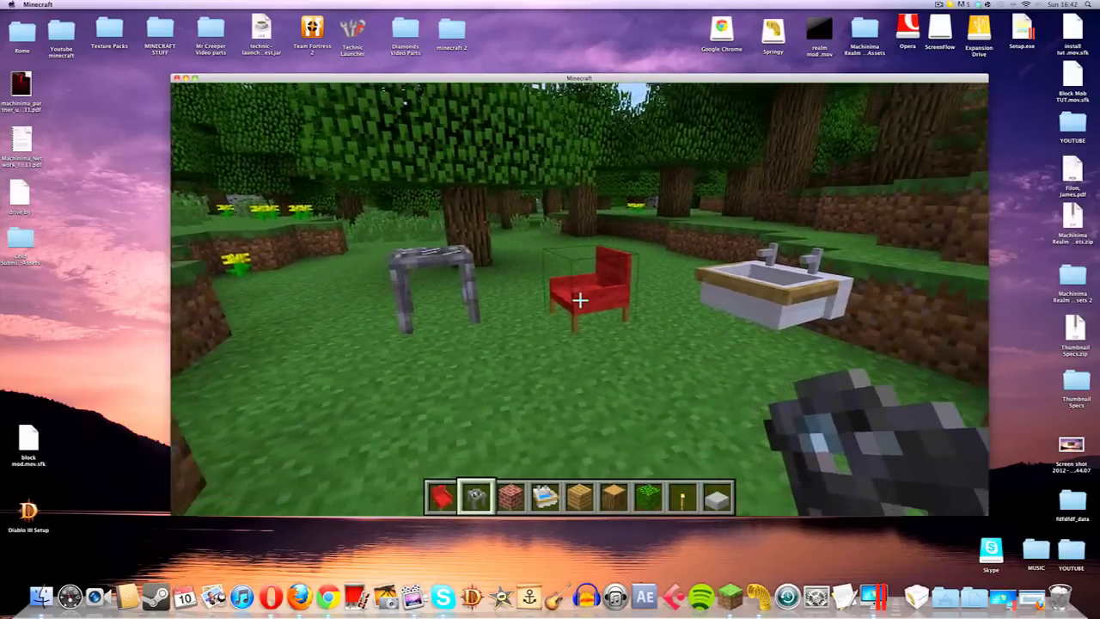